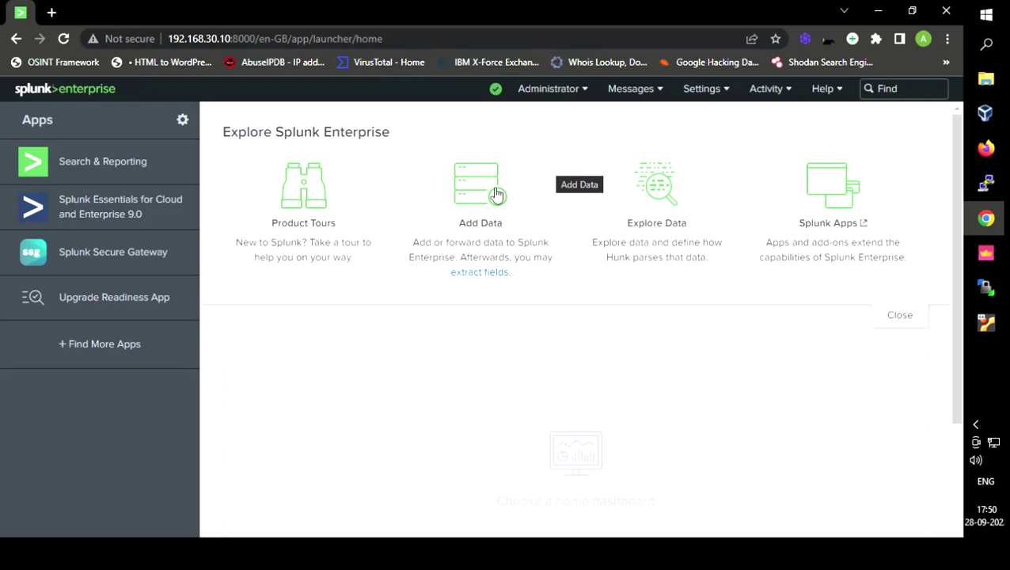
Step: Start a new local file and directory input from Settings > Data inputs > Files & Directories
{"action": "left_click", "coordinate": [717, 89]}
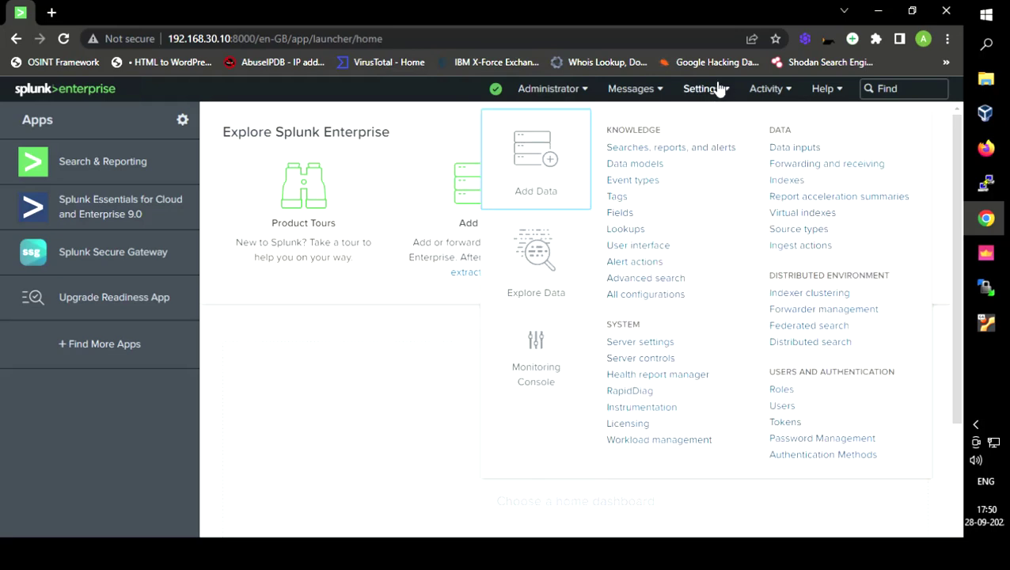
{"action": "left_click", "coordinate": [774, 150]}
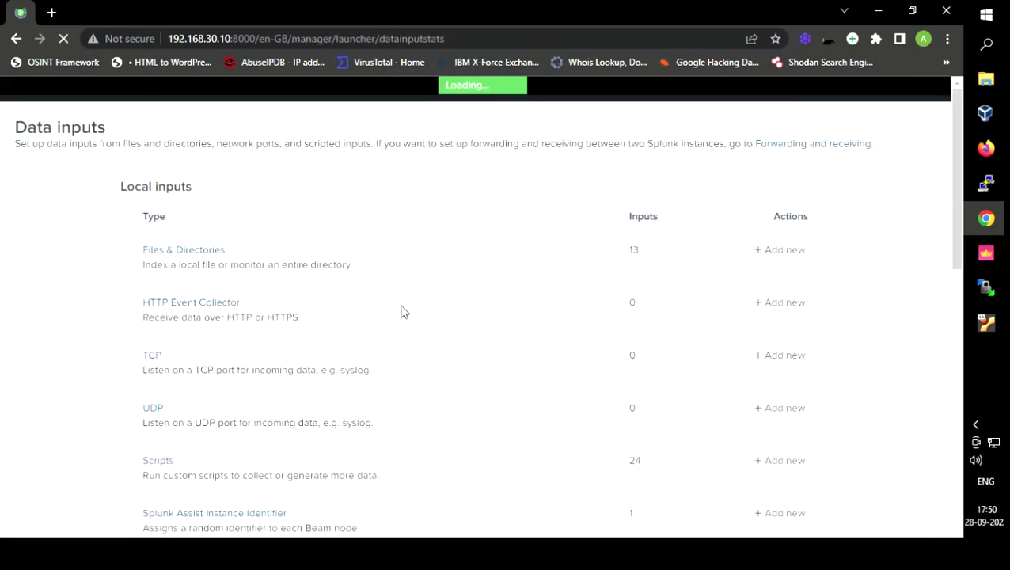
{"action": "left_click", "coordinate": [203, 253]}
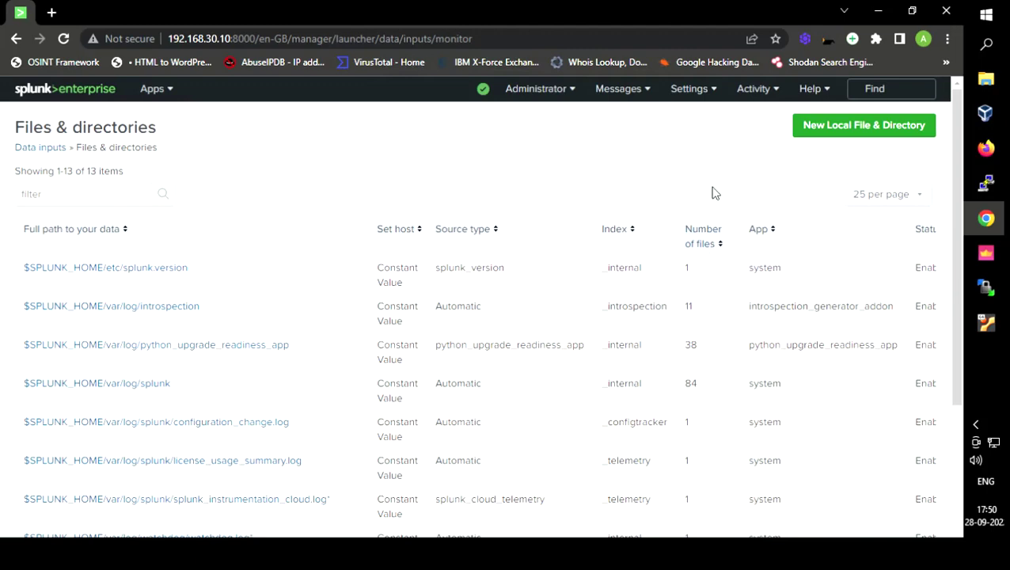
{"action": "left_click", "coordinate": [846, 137]}
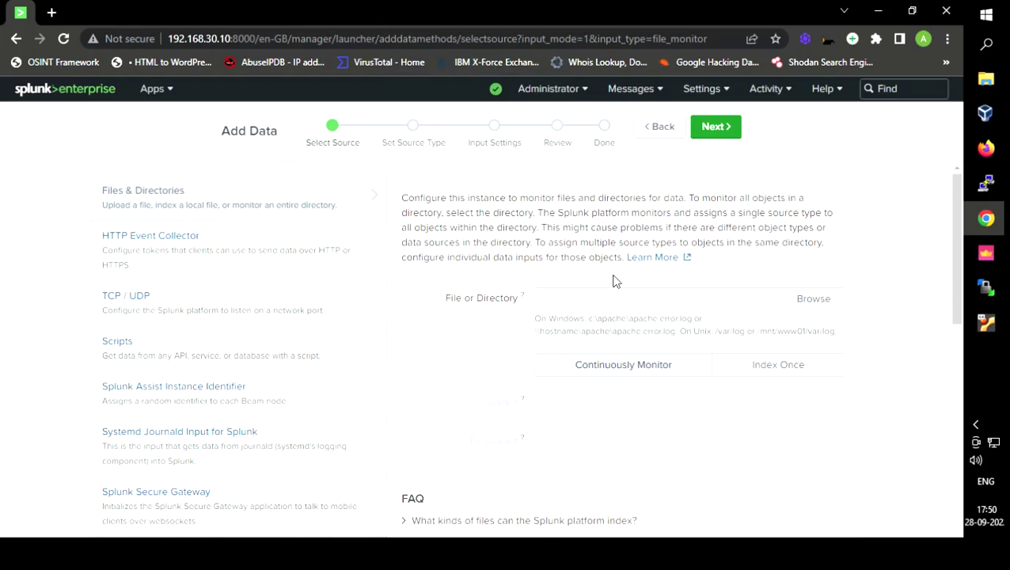
Step: Browse the server folders to var > log and select auth.log as the source file
{"action": "left_click", "coordinate": [814, 299]}
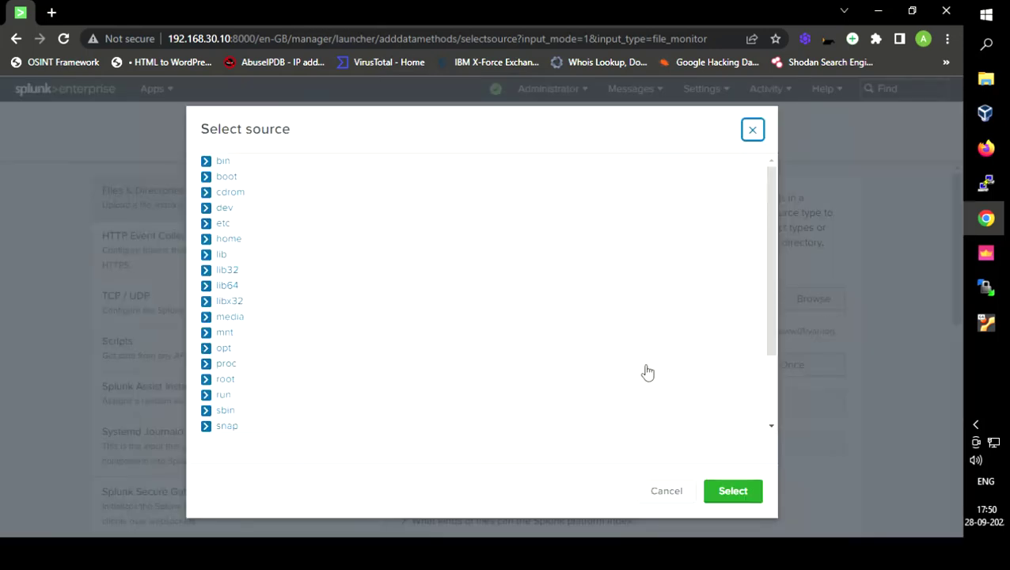
{"action": "scroll", "coordinate": [241, 374], "scroll_direction": "down", "scroll_amount": 2}
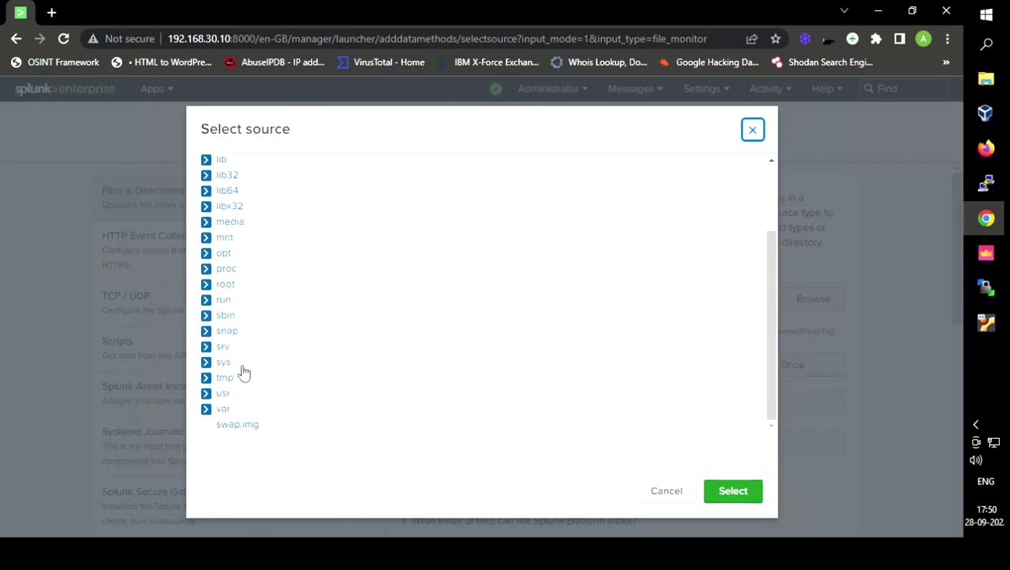
{"action": "left_click", "coordinate": [223, 407]}
{"action": "left_click", "coordinate": [209, 411]}
{"action": "scroll", "coordinate": [243, 374], "scroll_direction": "down", "scroll_amount": 3}
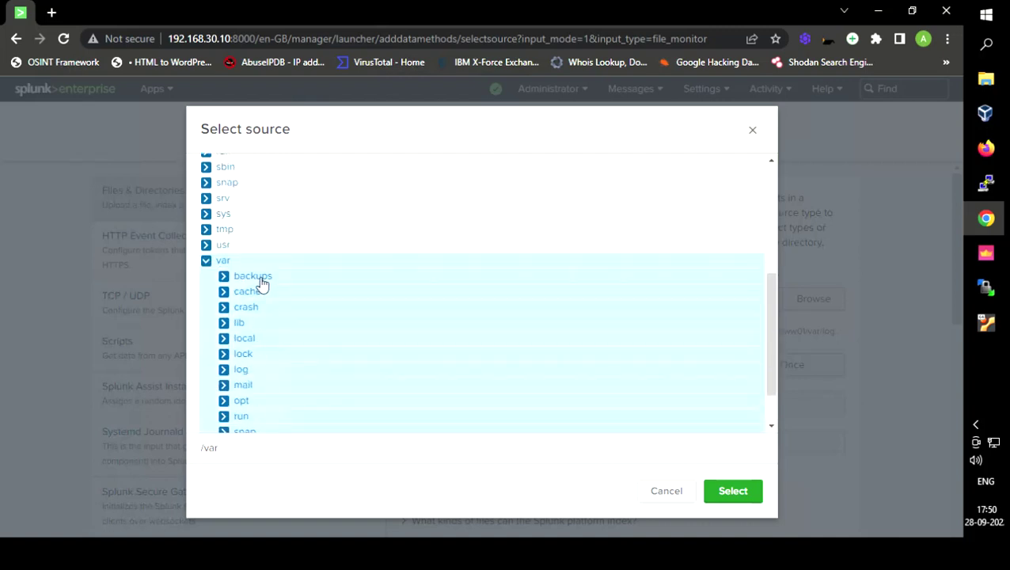
{"action": "scroll", "coordinate": [261, 283], "scroll_direction": "down", "scroll_amount": 1}
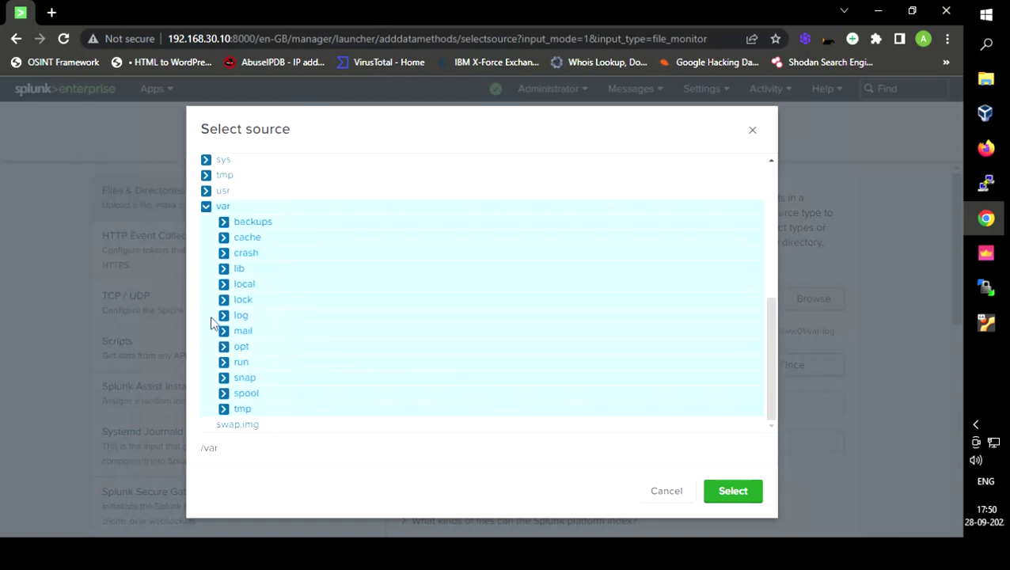
{"action": "left_click", "coordinate": [222, 268]}
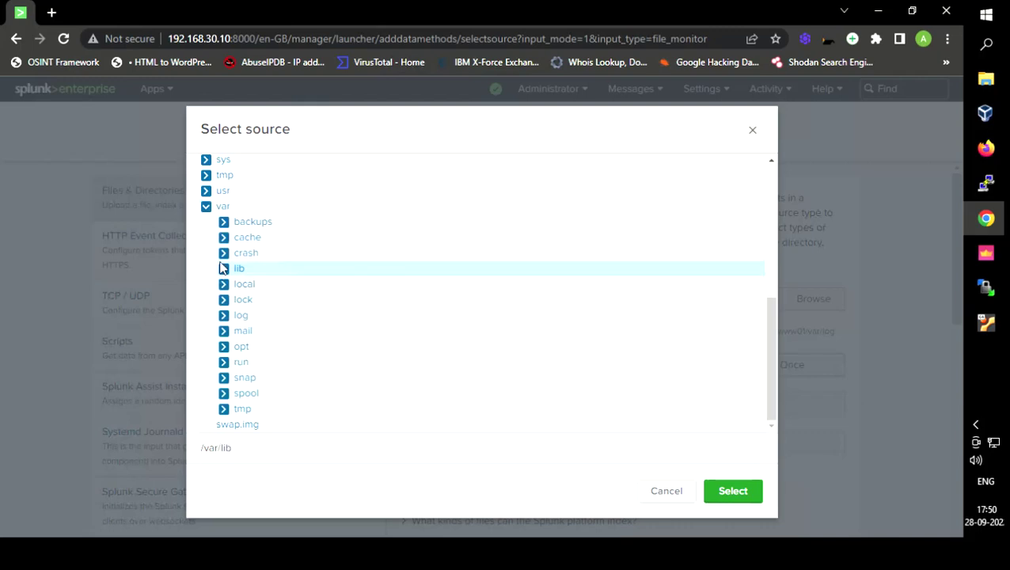
{"action": "left_click", "coordinate": [241, 316]}
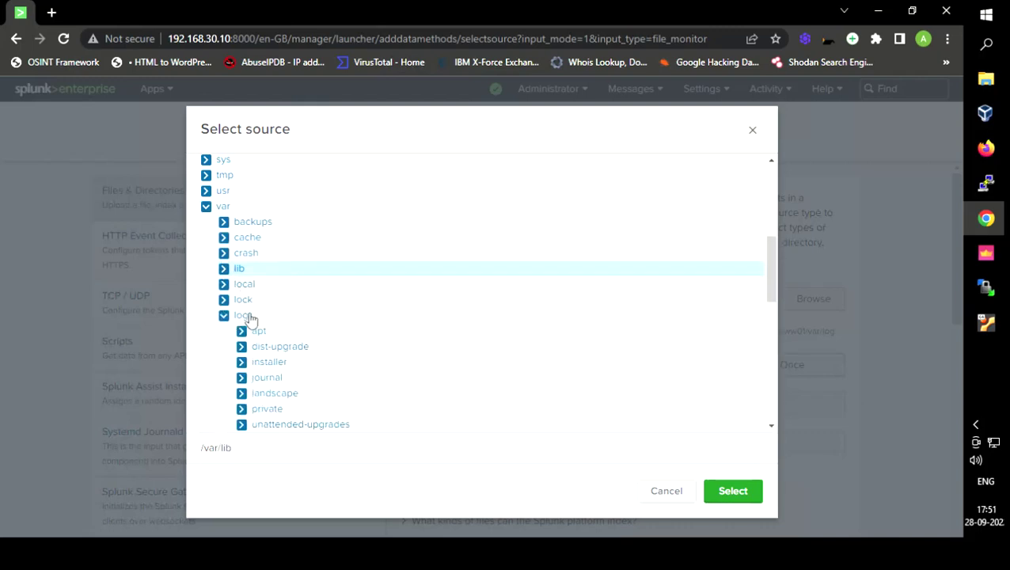
{"action": "scroll", "coordinate": [253, 318], "scroll_direction": "down", "scroll_amount": 4}
{"action": "scroll", "coordinate": [230, 241], "scroll_direction": "up", "scroll_amount": 3}
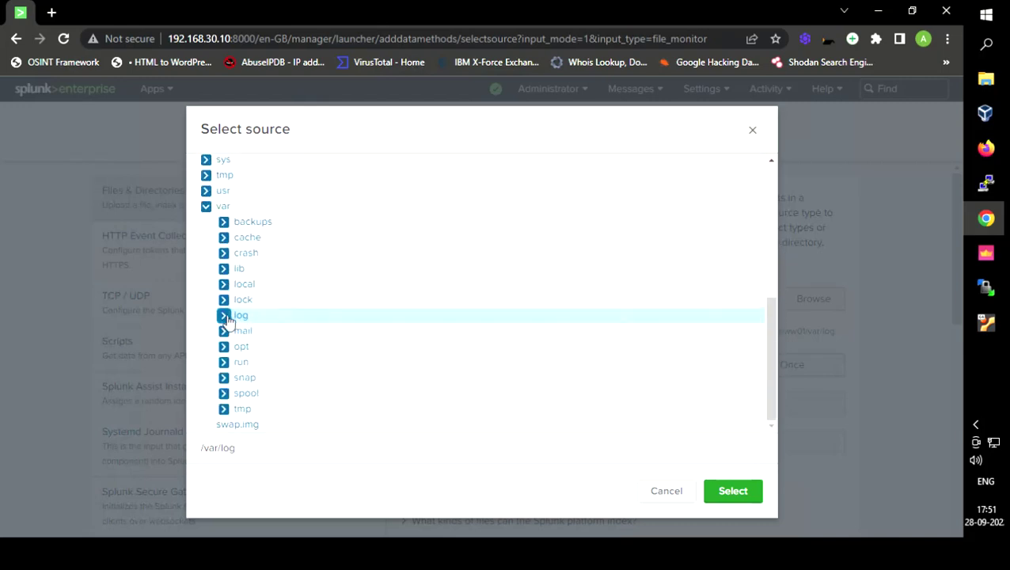
{"action": "scroll", "coordinate": [229, 325], "scroll_direction": "down", "scroll_amount": 1}
{"action": "left_click", "coordinate": [242, 325]}
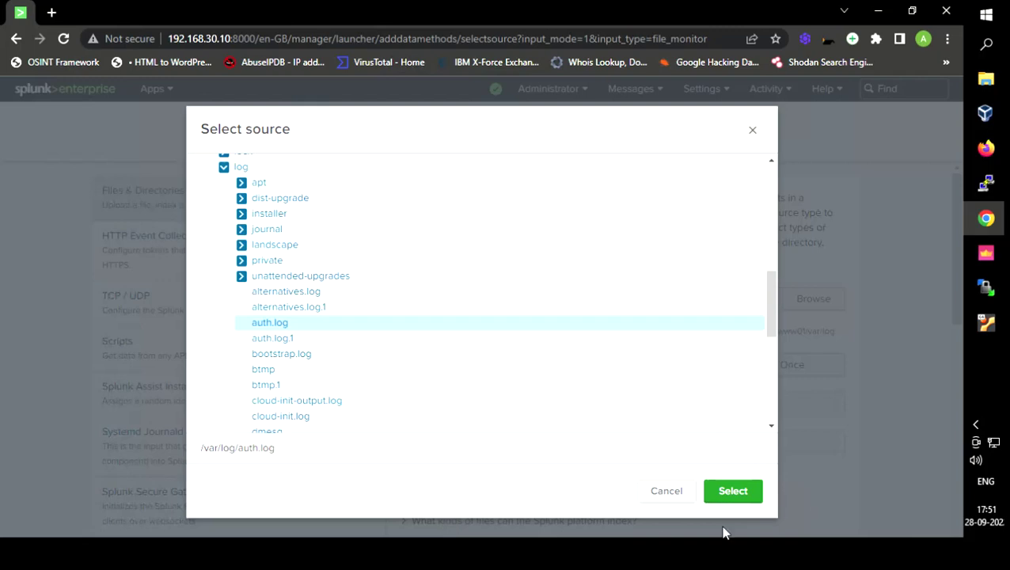
{"action": "left_click", "coordinate": [732, 490]}
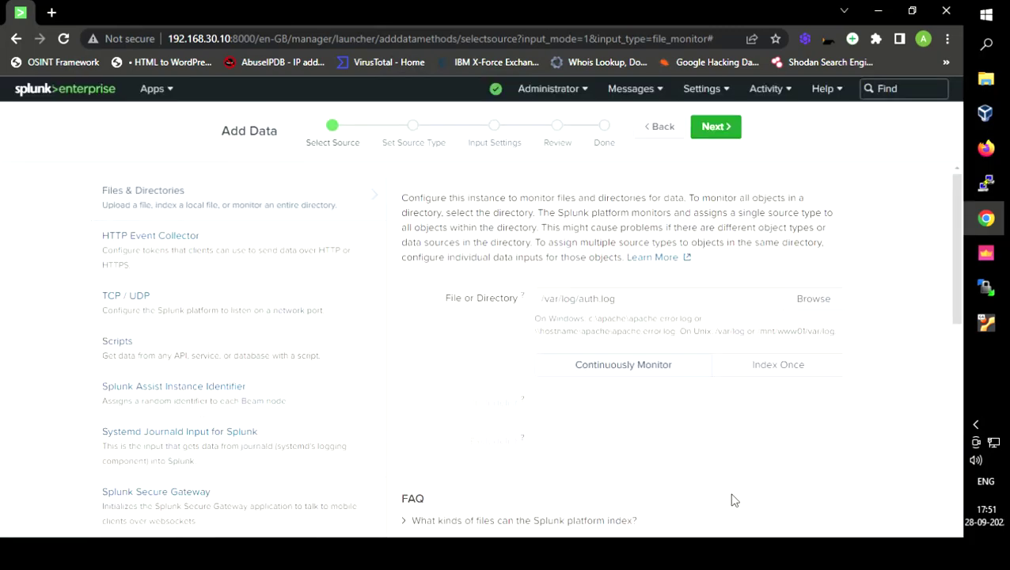
Step: Set /var/log/auth.log to be continuously monitored and advance to Set Source Type
{"action": "scroll", "coordinate": [644, 300], "scroll_direction": "down", "scroll_amount": 1}
{"action": "left_click", "coordinate": [616, 293]}
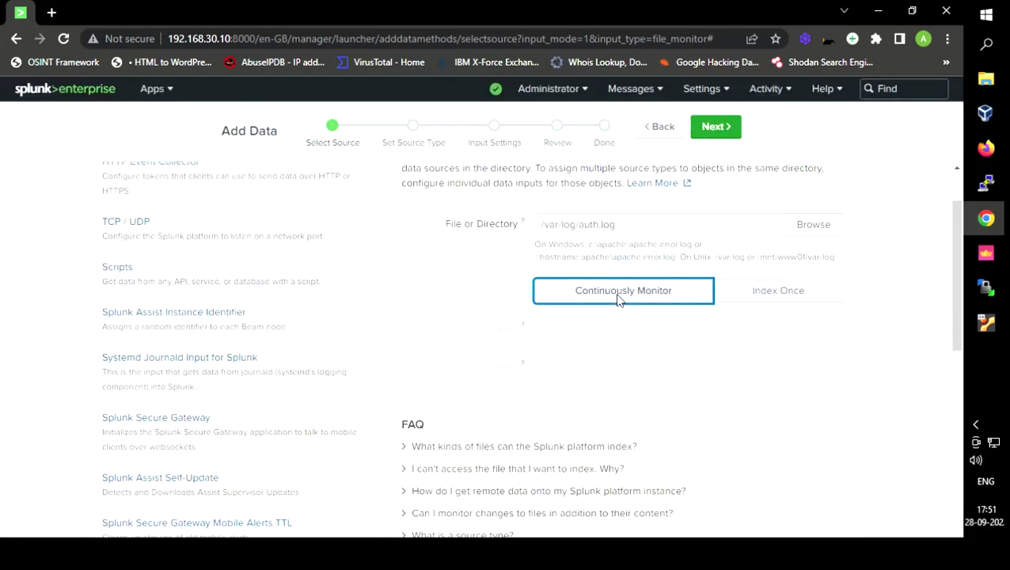
{"action": "scroll", "coordinate": [629, 316], "scroll_direction": "up", "scroll_amount": 1}
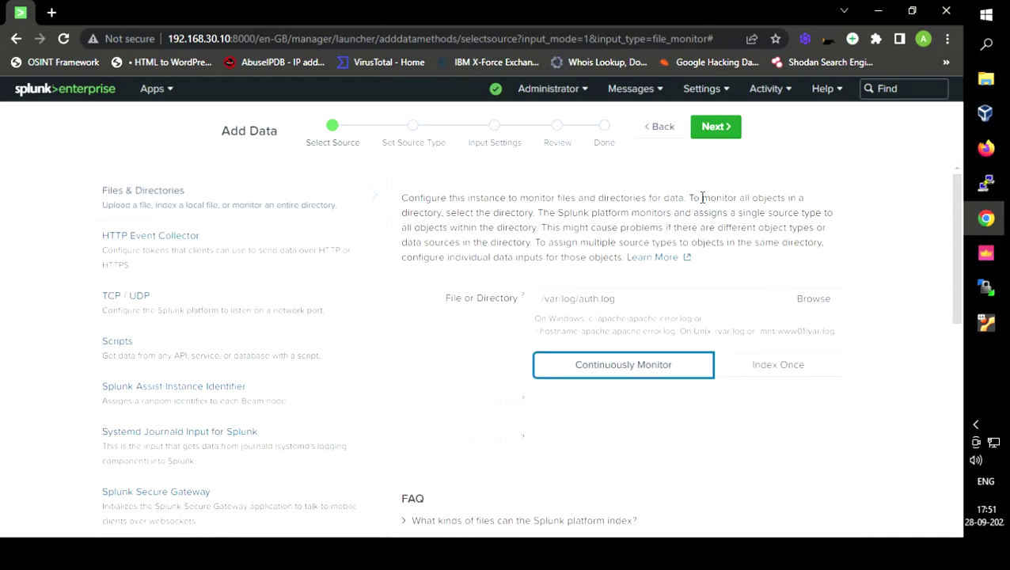
{"action": "left_click", "coordinate": [734, 128]}
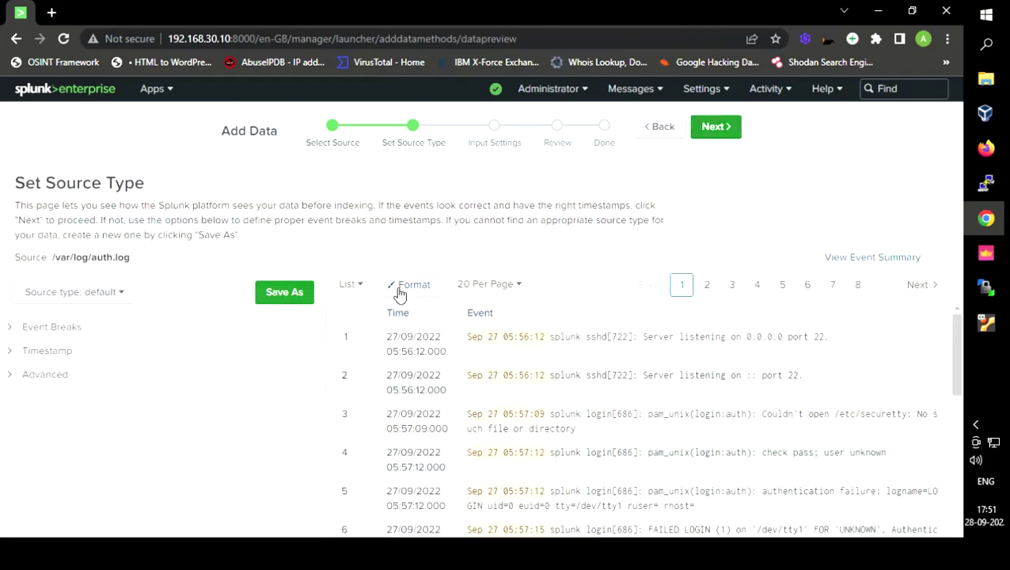
Step: Filter source types for 'linux', apply linux_secure, and advance to Input Settings
{"action": "left_click", "coordinate": [117, 300]}
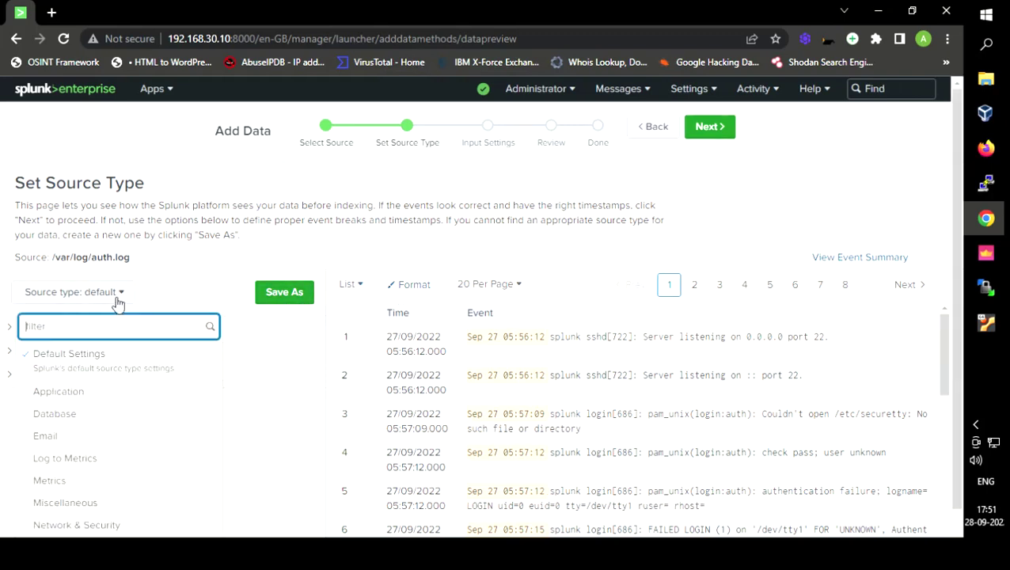
{"action": "type", "text": "linux"}
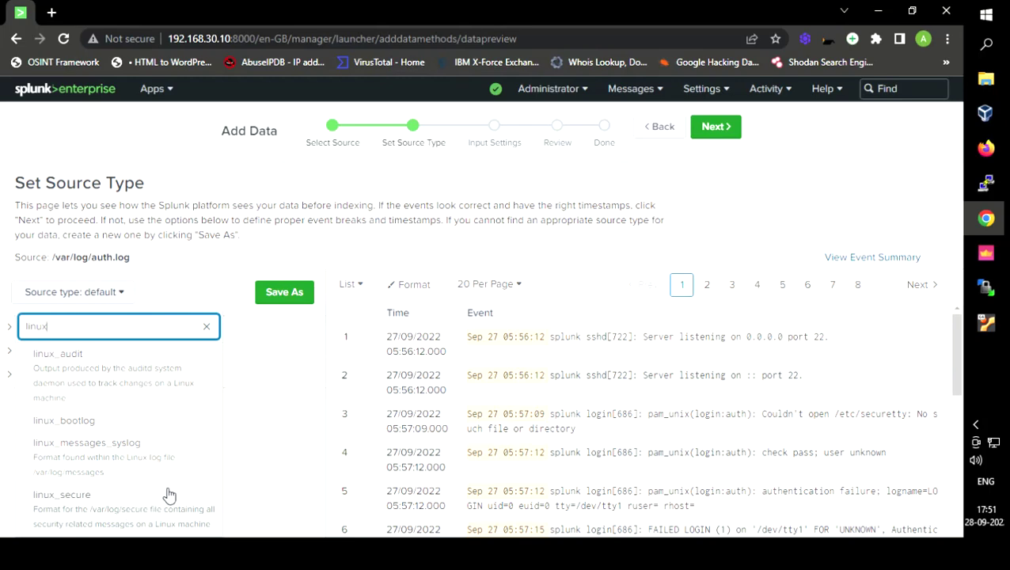
{"action": "left_click", "coordinate": [126, 517]}
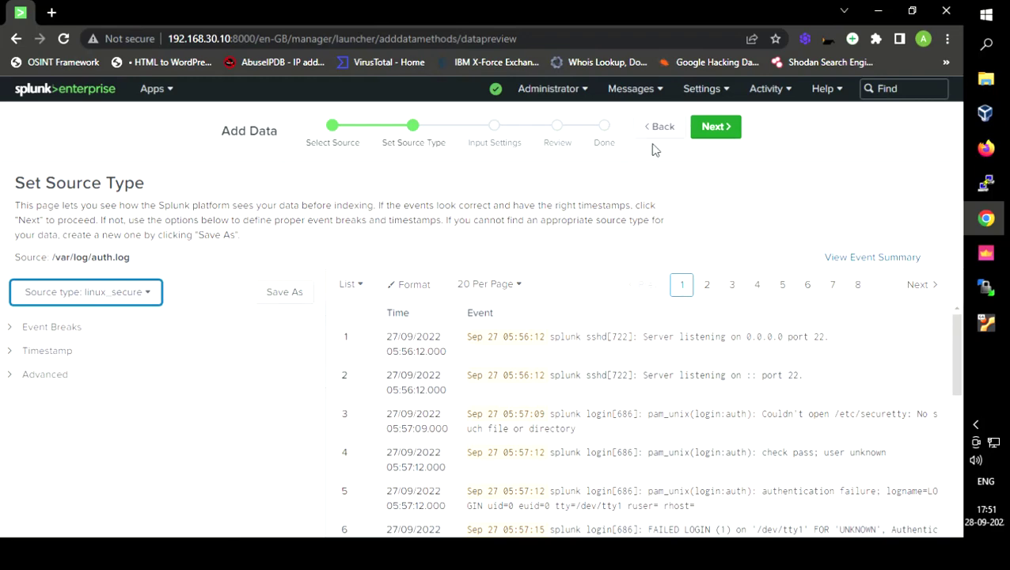
{"action": "left_click", "coordinate": [716, 128]}
{"action": "scroll", "coordinate": [651, 223], "scroll_direction": "down", "scroll_amount": 5}
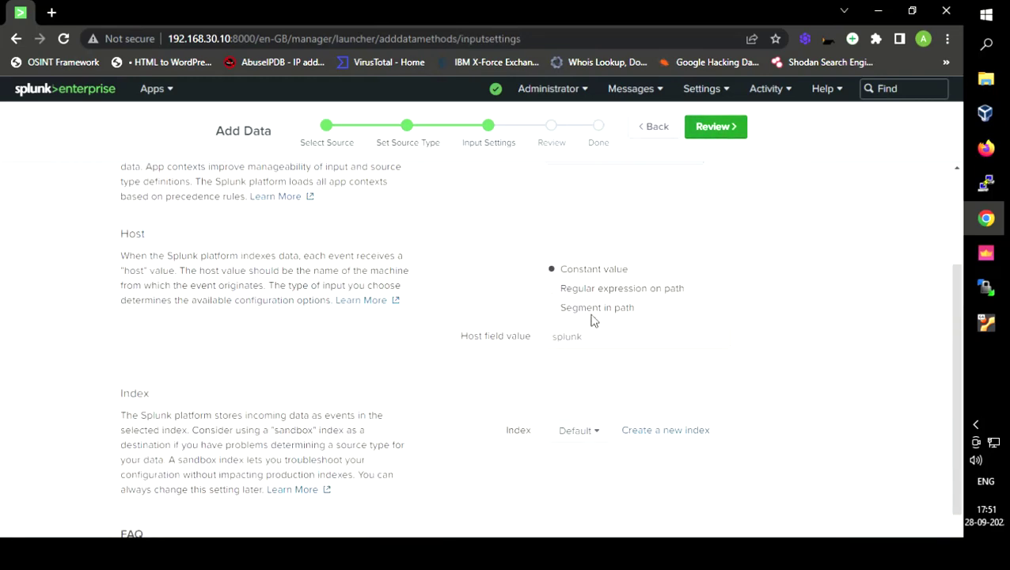
Step: Keep host as splunk, choose the linux index, and go to the Review page
{"action": "left_click_drag", "start_coordinate": [606, 347], "coordinate": [511, 349]}
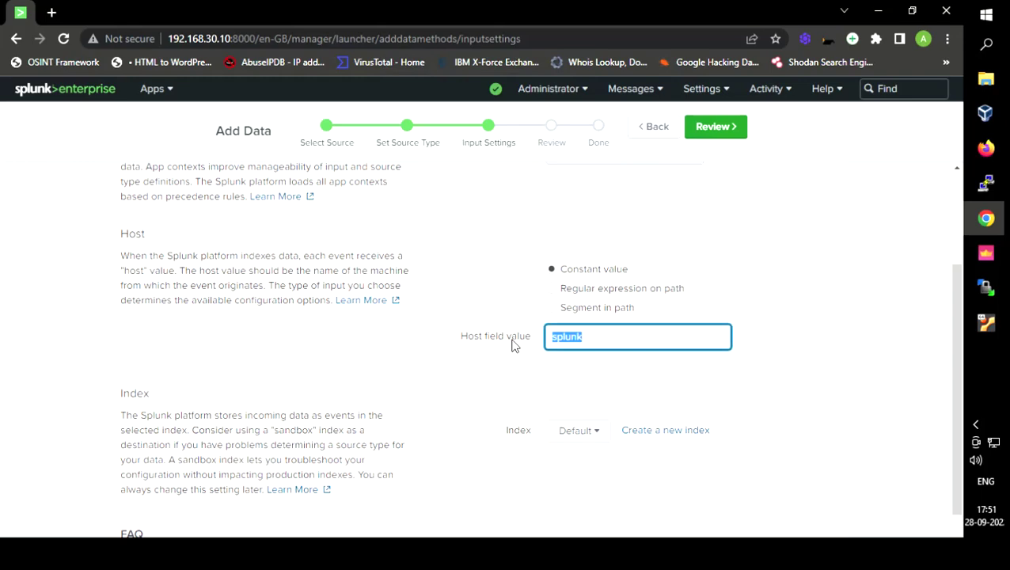
{"action": "left_click", "coordinate": [649, 341]}
{"action": "left_click", "coordinate": [602, 430]}
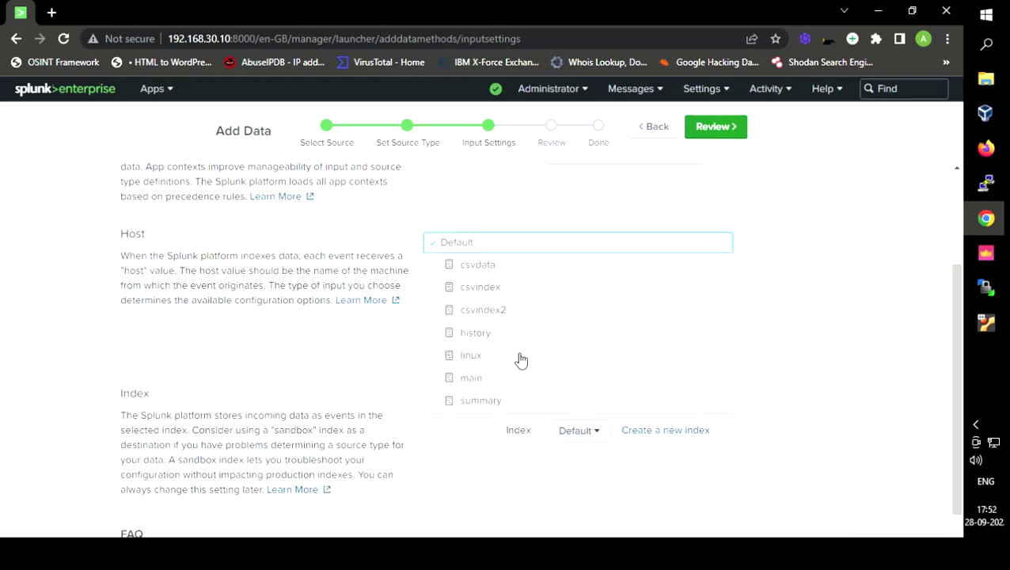
{"action": "scroll", "coordinate": [500, 337], "scroll_direction": "down", "scroll_amount": 2}
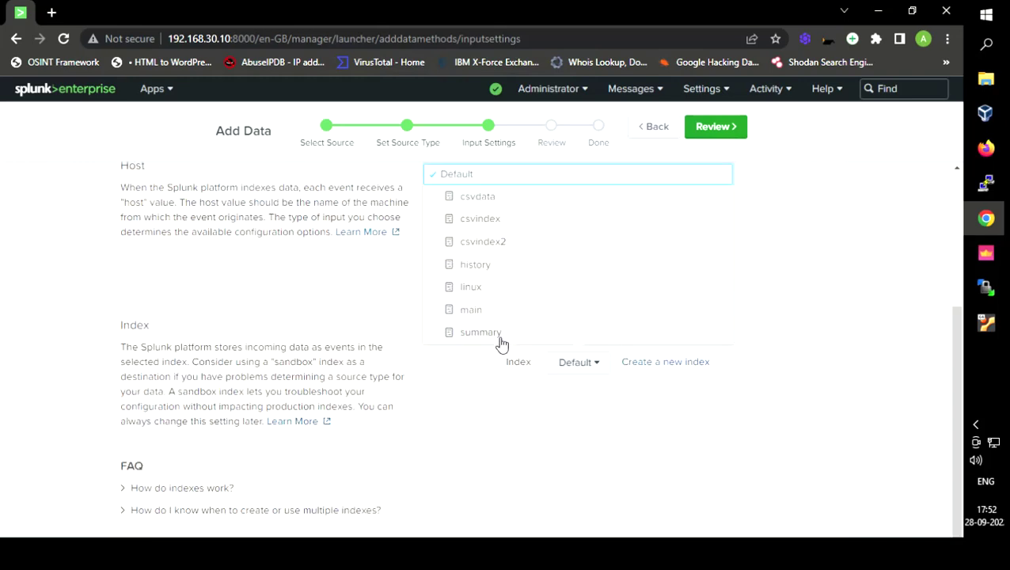
{"action": "left_click", "coordinate": [502, 292]}
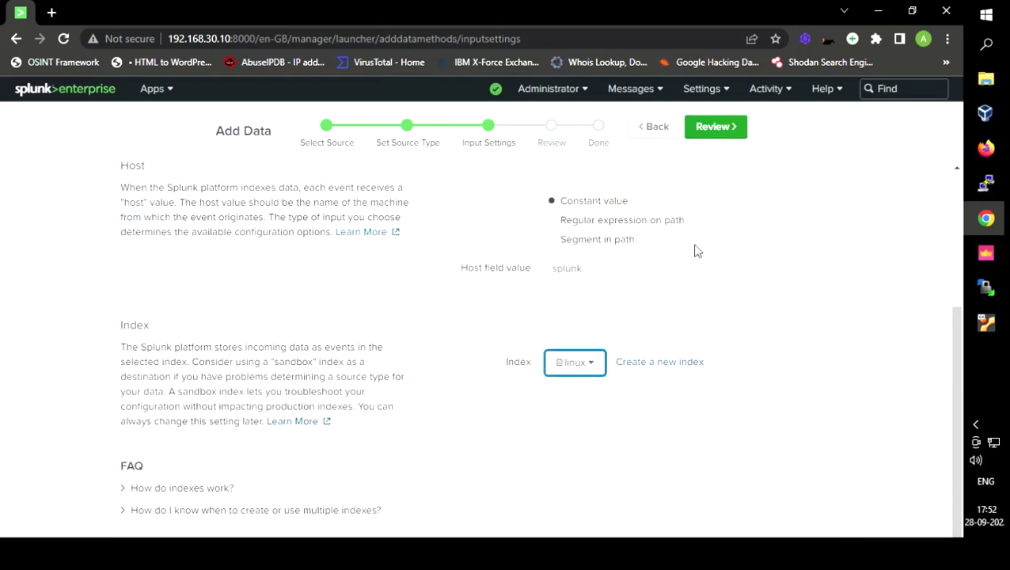
{"action": "scroll", "coordinate": [694, 251], "scroll_direction": "up", "scroll_amount": 2}
{"action": "left_click", "coordinate": [716, 127]}
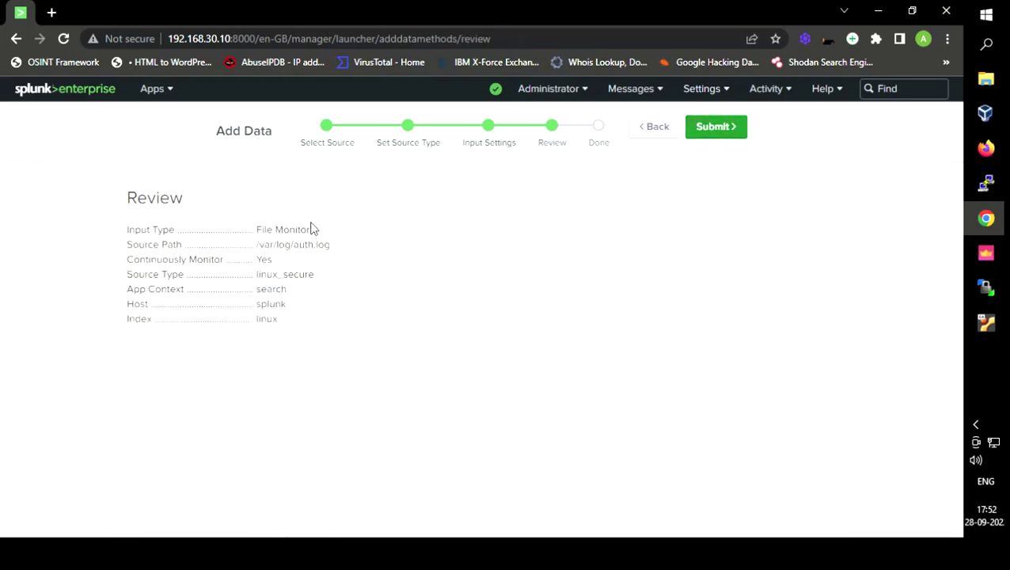
Step: Review the File Monitor type, /var/log/auth.log source, continuous monitoring and linux_secure source type
{"action": "left_click_drag", "start_coordinate": [315, 229], "coordinate": [223, 228]}
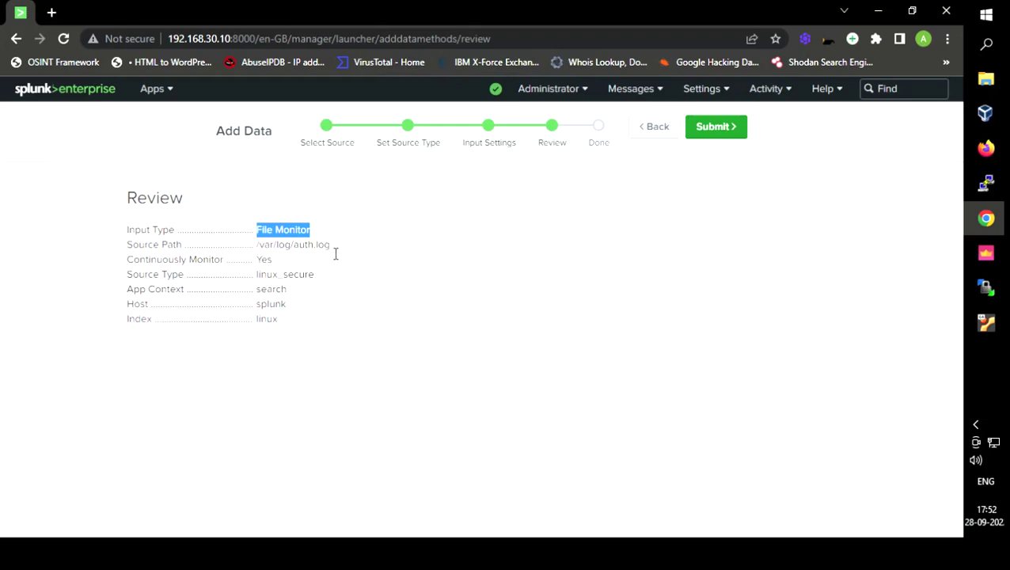
{"action": "left_click_drag", "start_coordinate": [336, 249], "coordinate": [251, 244]}
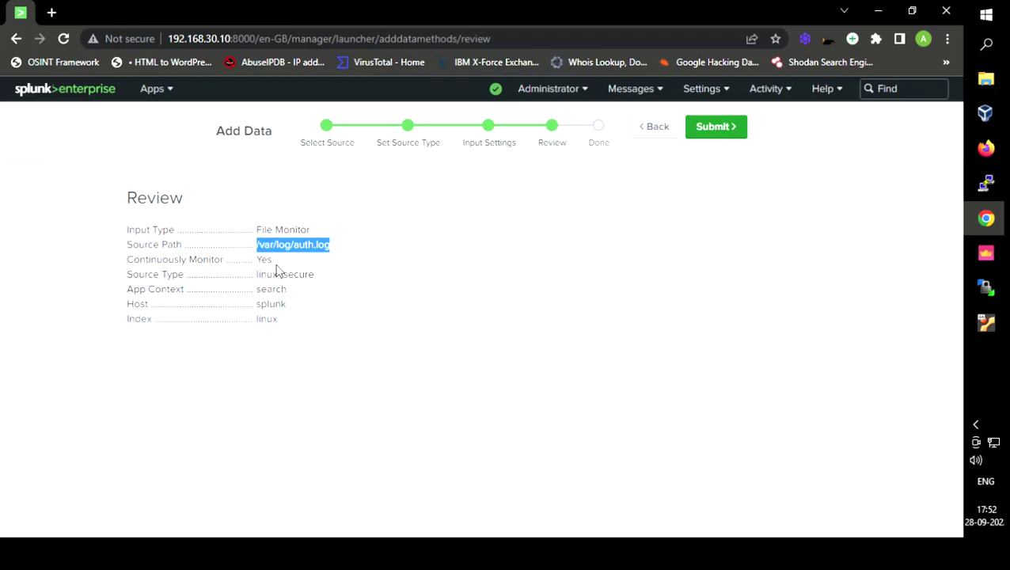
{"action": "left_click", "coordinate": [284, 262]}
{"action": "left_click_drag", "start_coordinate": [283, 262], "coordinate": [129, 261]}
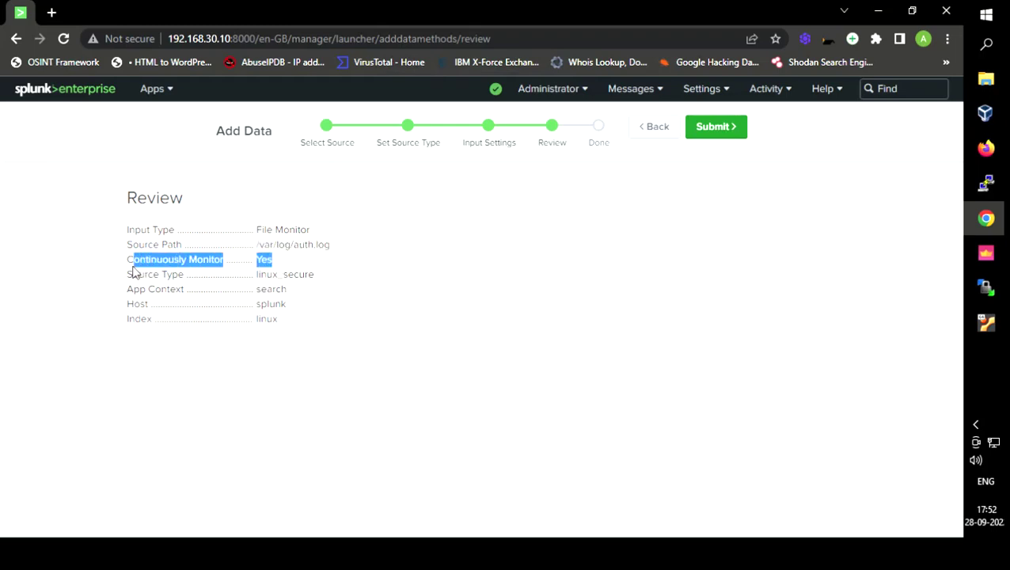
{"action": "left_click", "coordinate": [273, 273]}
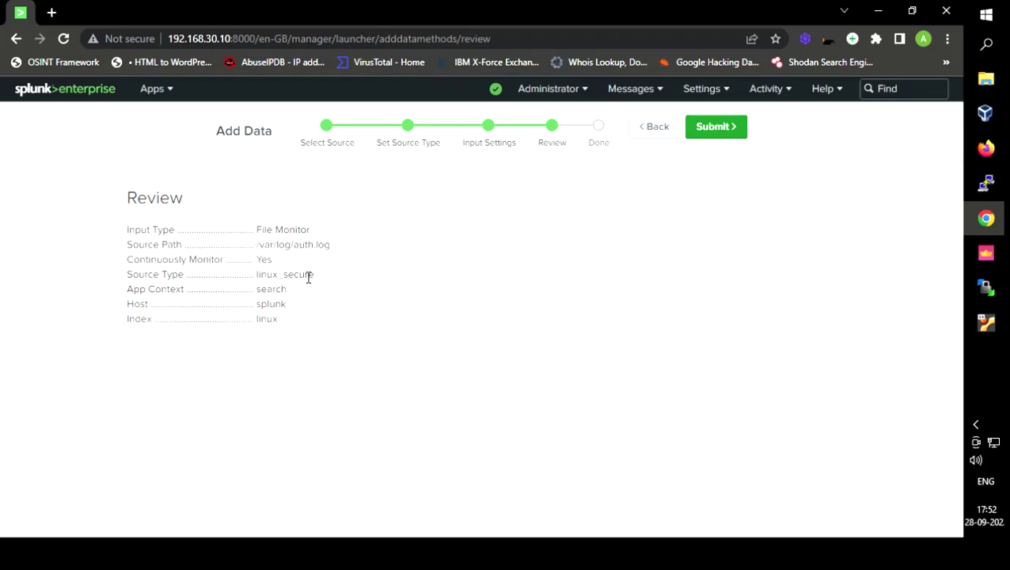
{"action": "left_click_drag", "start_coordinate": [322, 275], "coordinate": [168, 277]}
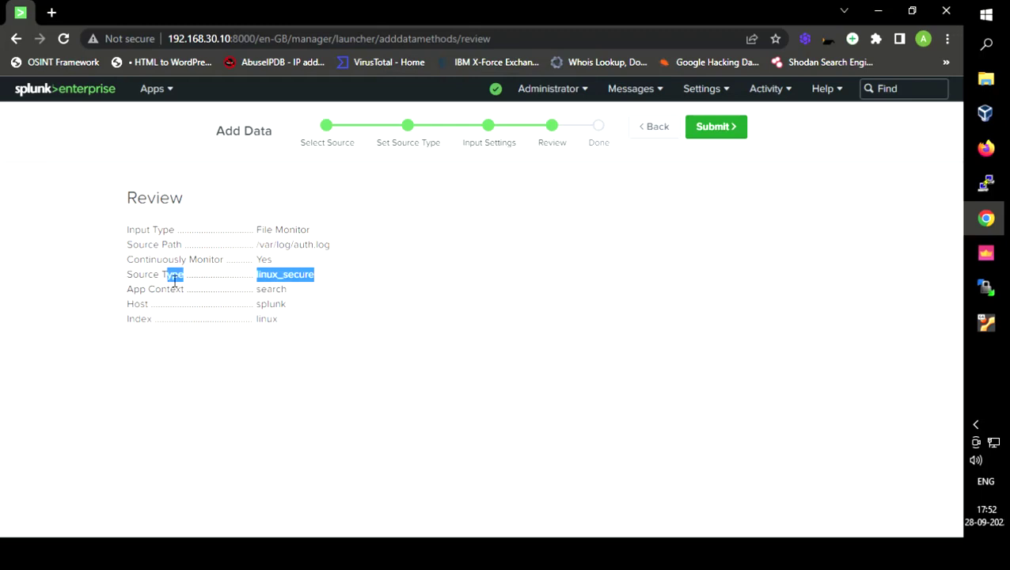
Step: Check the search app context, host splunk and index linux, then submit the input
{"action": "double_click", "coordinate": [303, 245]}
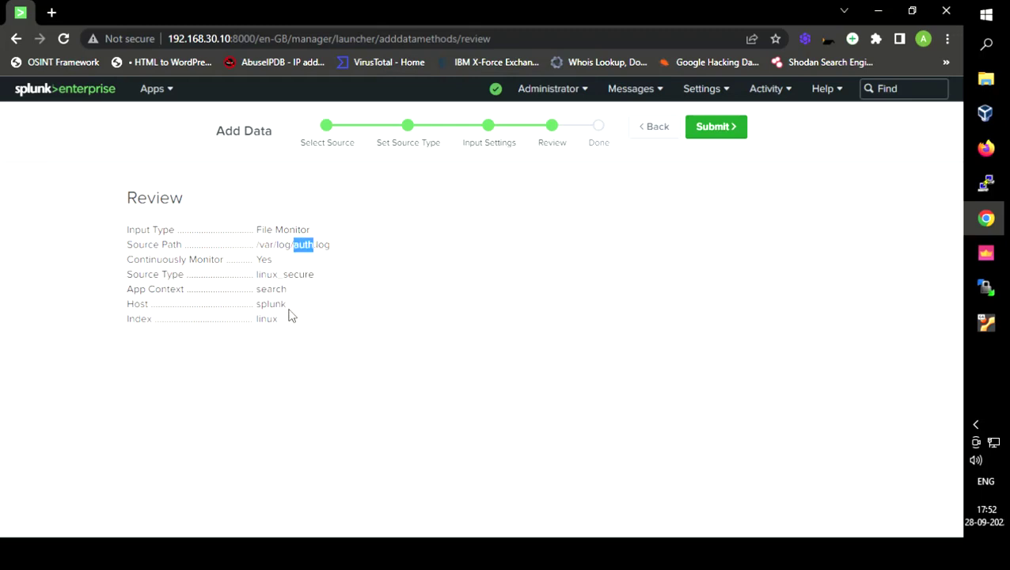
{"action": "left_click_drag", "start_coordinate": [287, 290], "coordinate": [149, 290]}
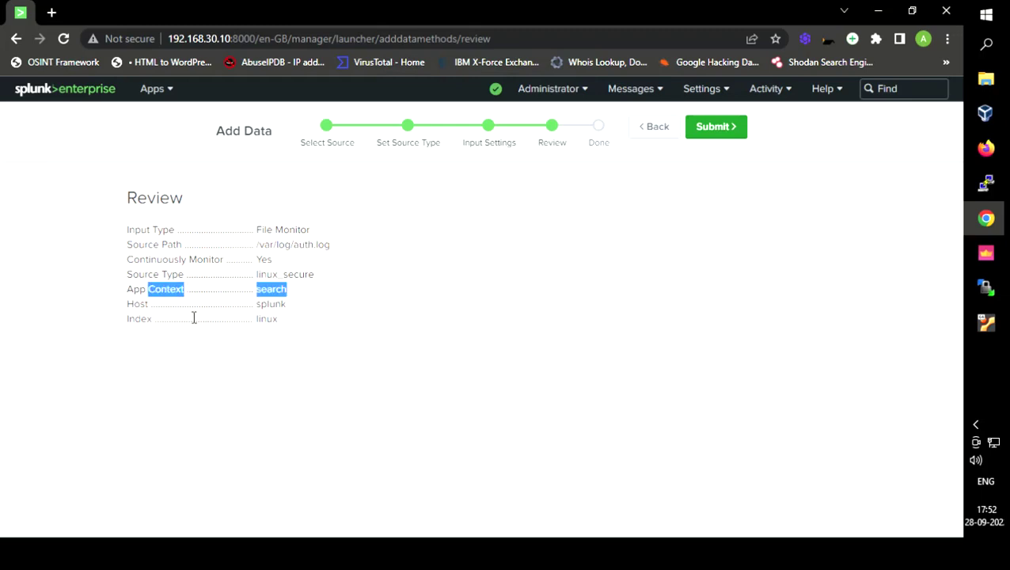
{"action": "left_click_drag", "start_coordinate": [292, 305], "coordinate": [228, 324]}
{"action": "left_click", "coordinate": [287, 326]}
{"action": "left_click", "coordinate": [281, 325]}
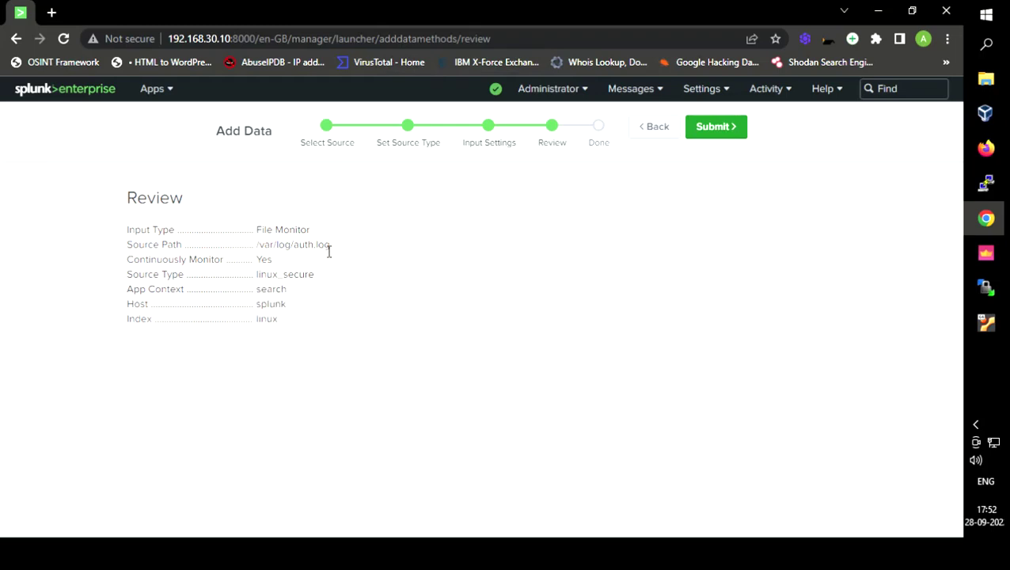
{"action": "double_click", "coordinate": [277, 324]}
{"action": "left_click", "coordinate": [717, 132]}
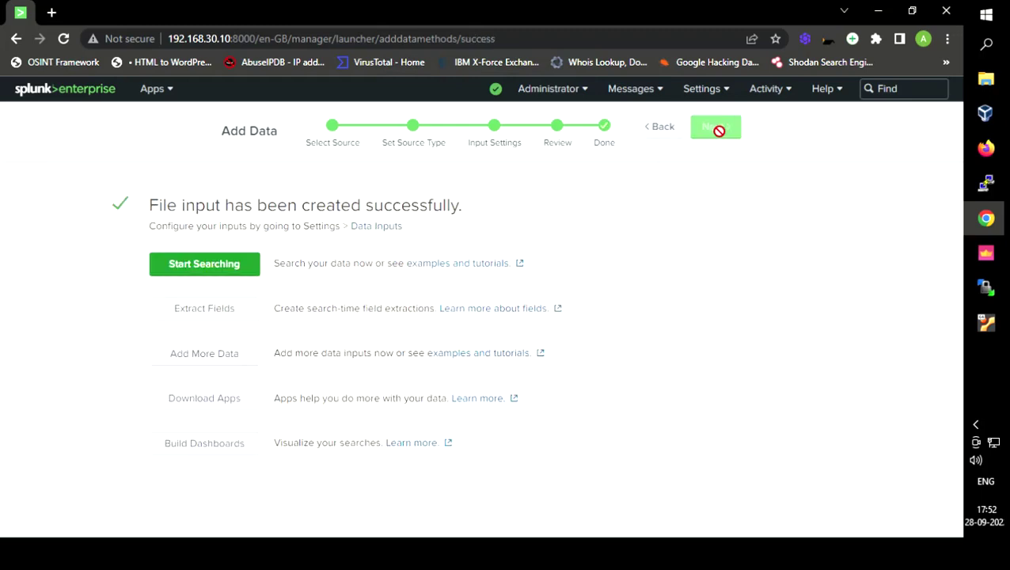
Step: Search the newly indexed auth.log data, browse its 223 events, then switch to PuTTY
{"action": "left_click", "coordinate": [202, 263]}
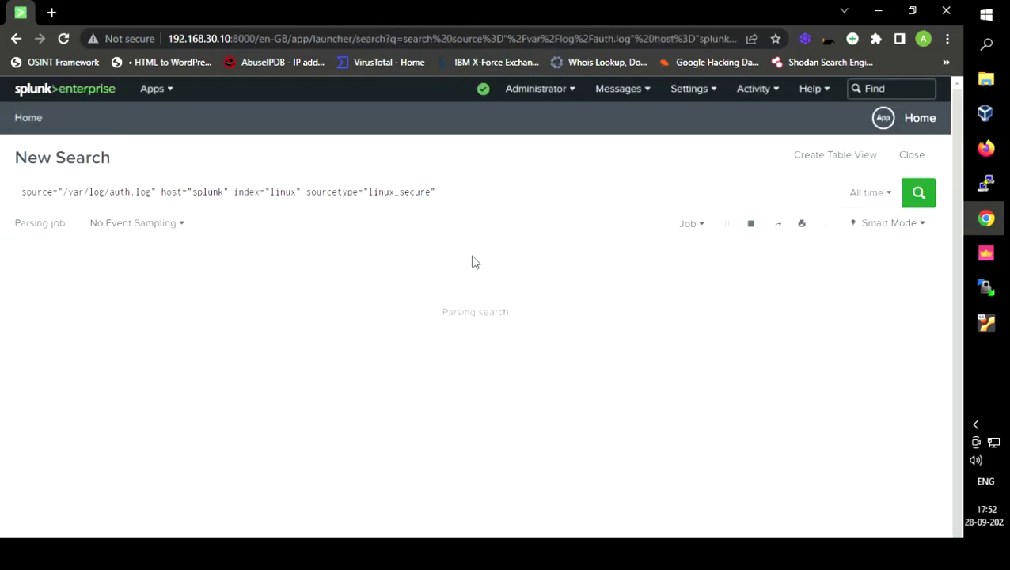
{"action": "scroll", "coordinate": [444, 294], "scroll_direction": "down", "scroll_amount": 1}
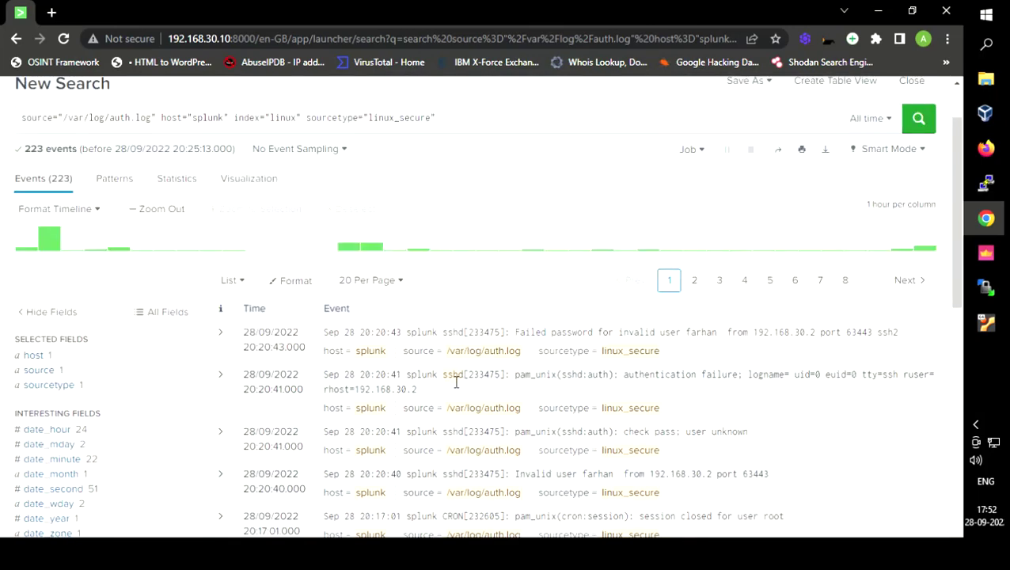
{"action": "scroll", "coordinate": [449, 377], "scroll_direction": "down", "scroll_amount": 2}
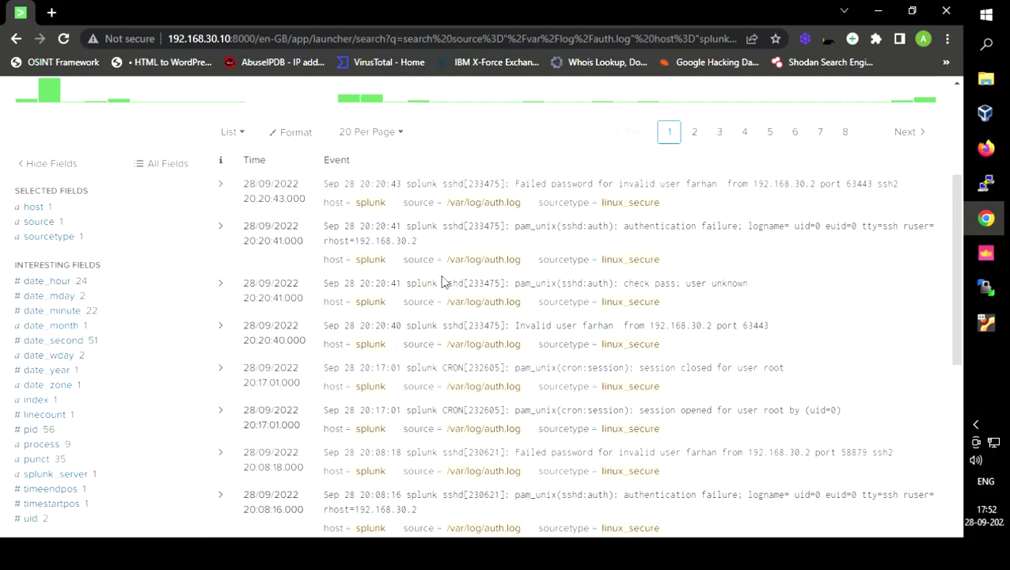
{"action": "scroll", "coordinate": [444, 282], "scroll_direction": "up", "scroll_amount": 1}
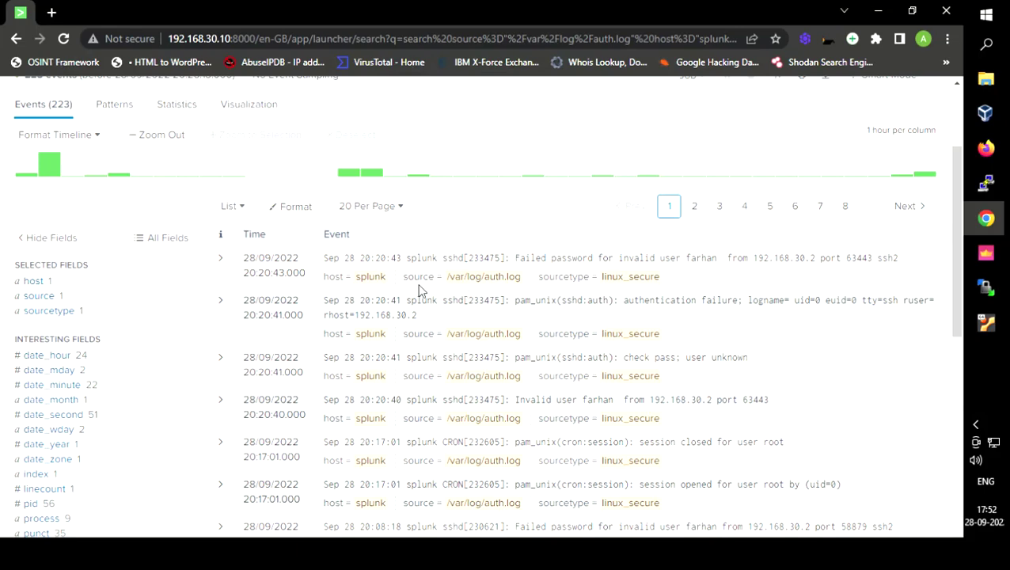
{"action": "scroll", "coordinate": [481, 296], "scroll_direction": "up", "scroll_amount": 1}
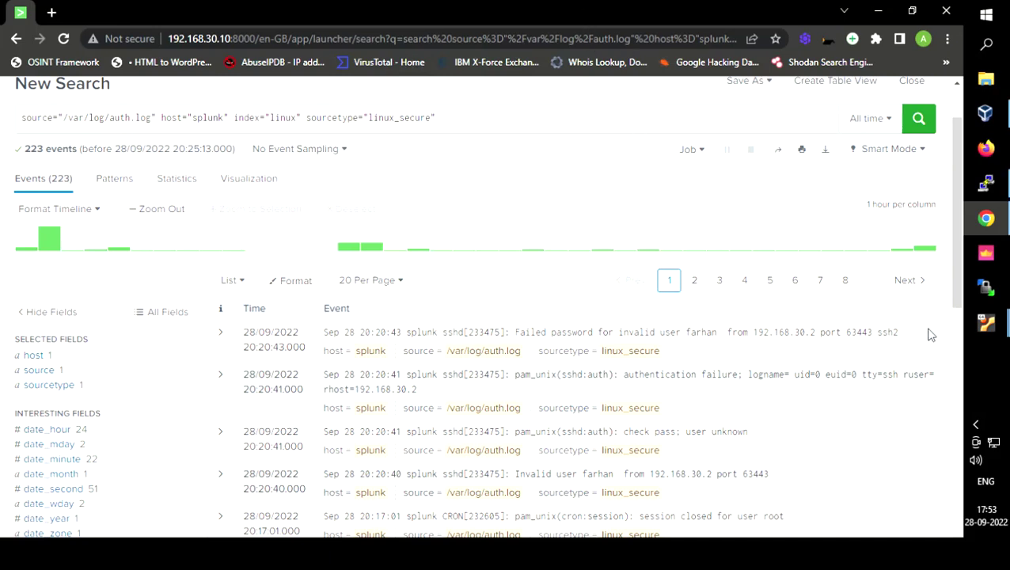
{"action": "left_click", "coordinate": [984, 187]}
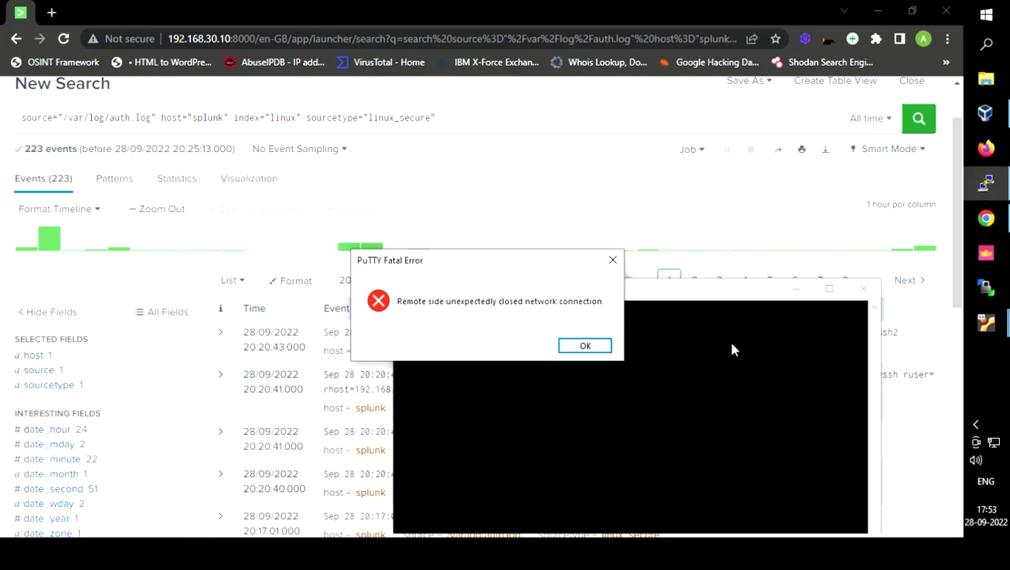
Step: Dismiss the closed-connection error and move the terminal up to inspect the last password prompt
{"action": "left_click", "coordinate": [585, 346]}
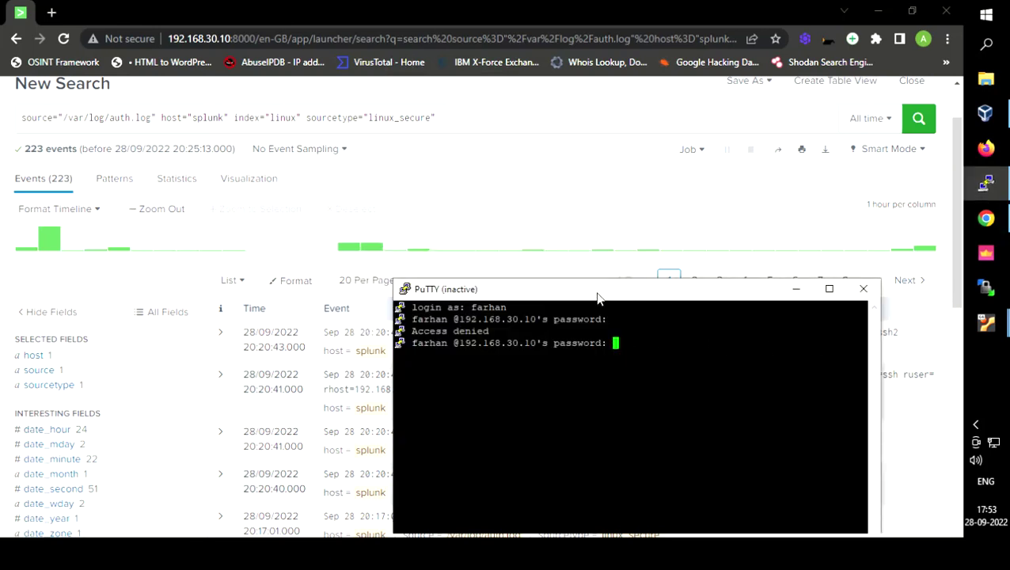
{"action": "left_click_drag", "start_coordinate": [598, 295], "coordinate": [599, 164]}
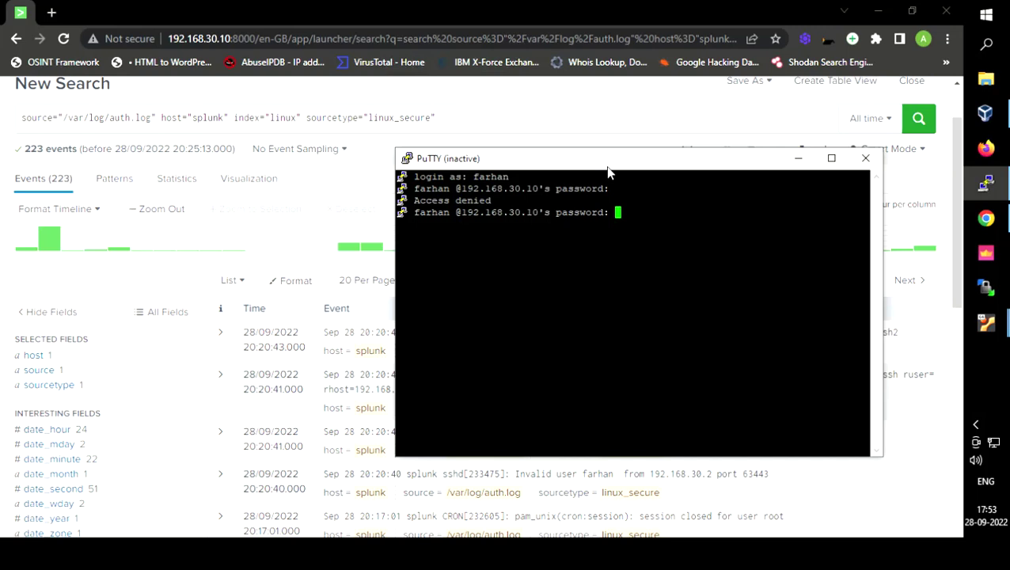
{"action": "left_click_drag", "start_coordinate": [527, 188], "coordinate": [480, 175]}
{"action": "left_click", "coordinate": [478, 177]}
{"action": "left_click_drag", "start_coordinate": [489, 200], "coordinate": [642, 200]}
{"action": "triple_click", "coordinate": [642, 213]}
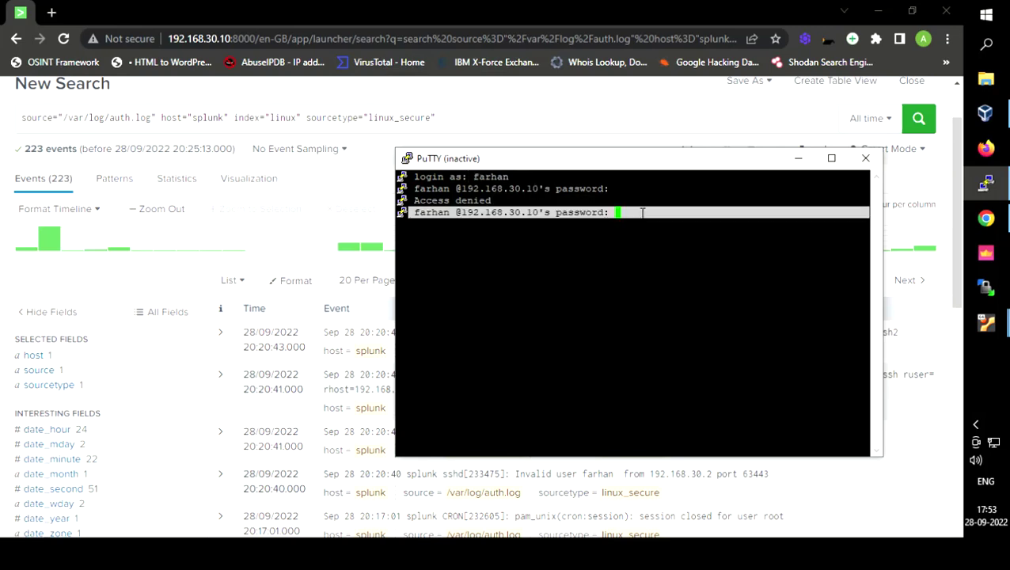
{"action": "left_click", "coordinate": [642, 212]}
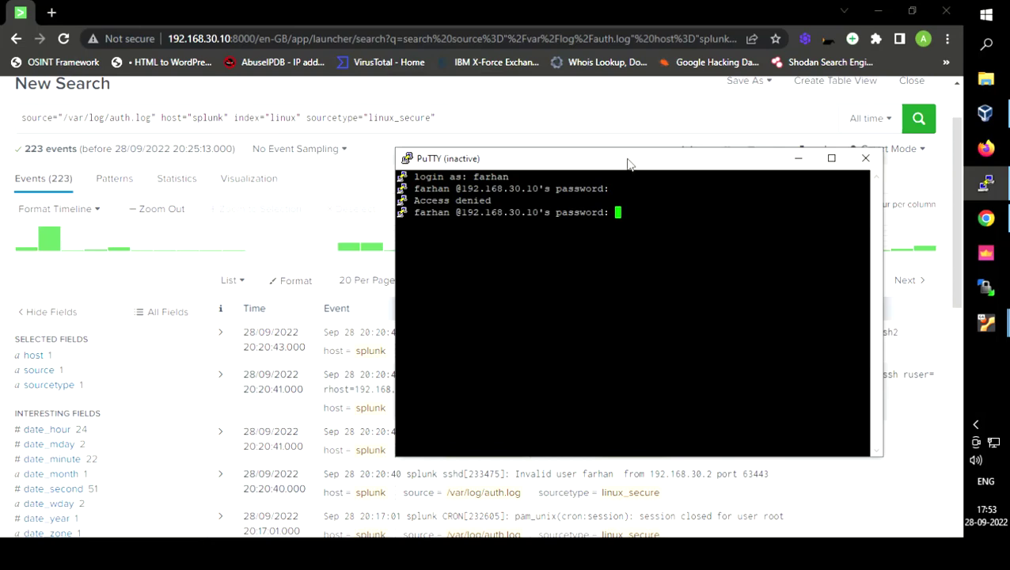
Step: Duplicate the SSH session, log in as the test user with a wrong password, and minimize
{"action": "right_click", "coordinate": [628, 164]}
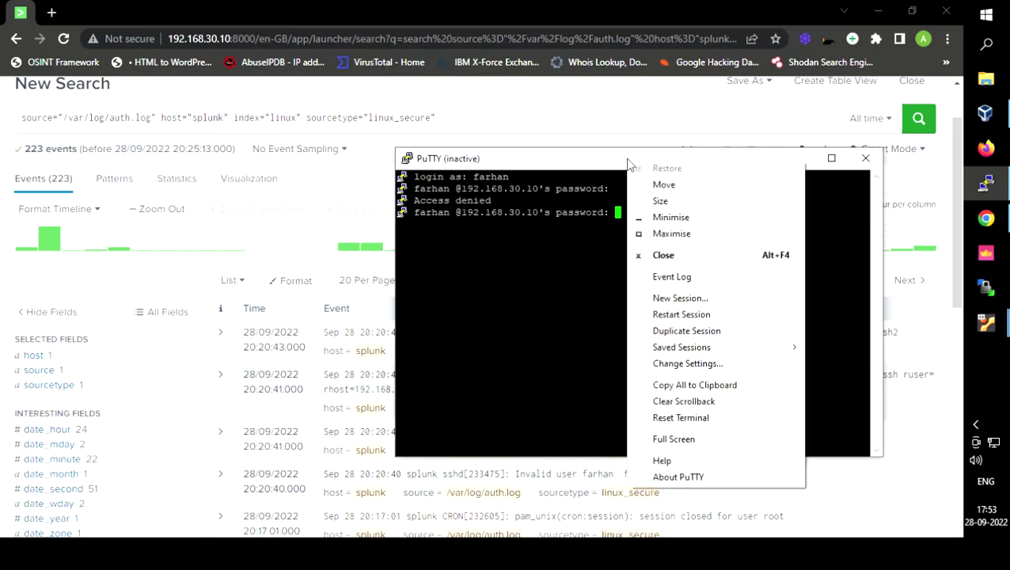
{"action": "left_click", "coordinate": [697, 338]}
{"action": "type", "text": "farhan"}
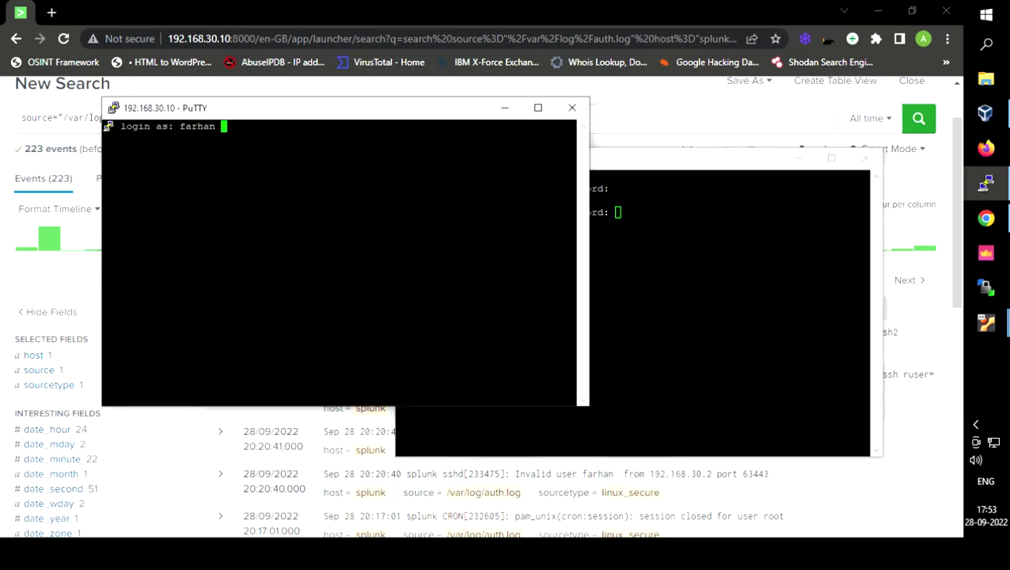
{"action": "key", "text": "BackSpace"}
{"action": "key", "text": "Return"}
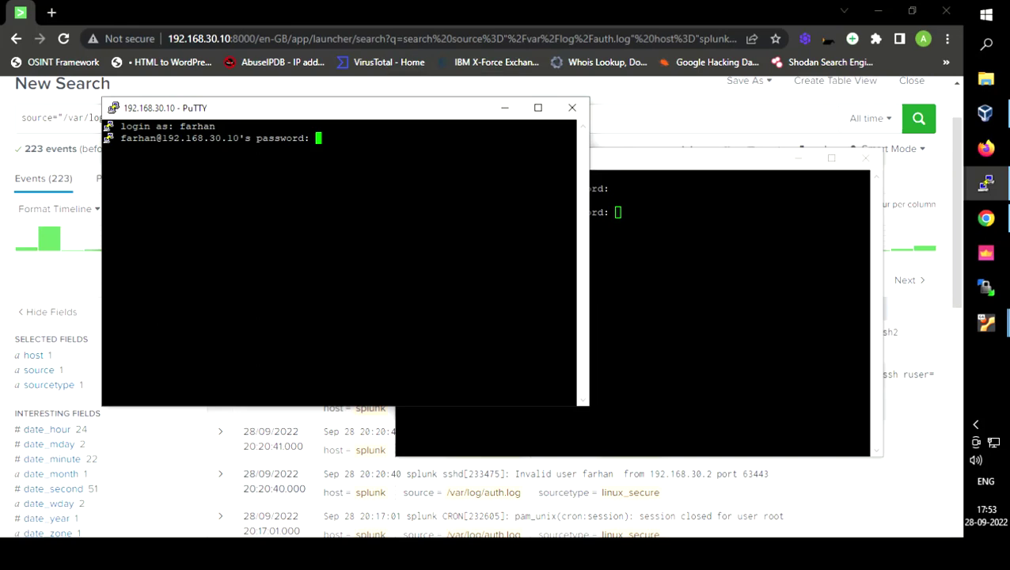
{"action": "key", "text": "Return"}
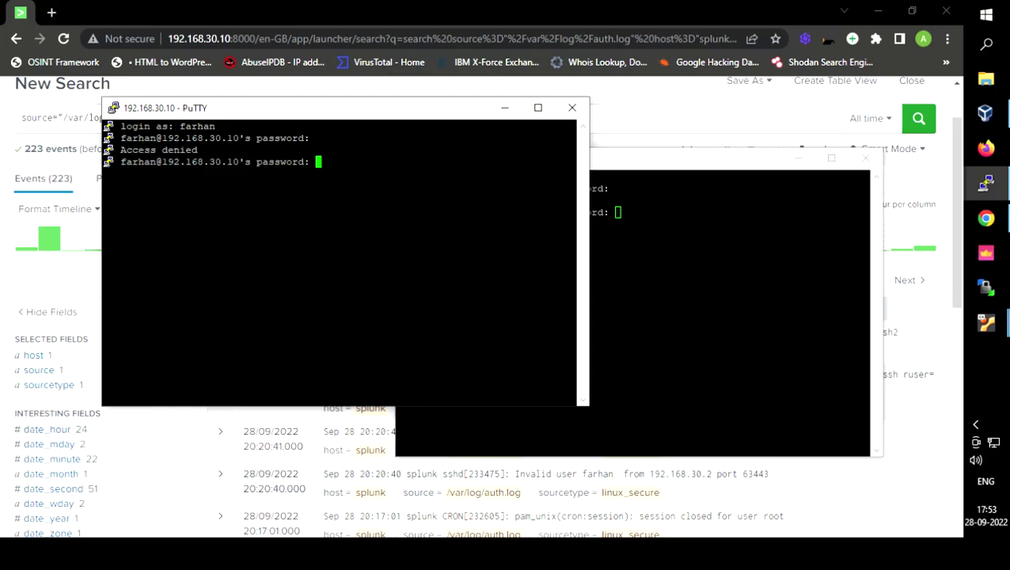
{"action": "triple_click", "coordinate": [139, 150]}
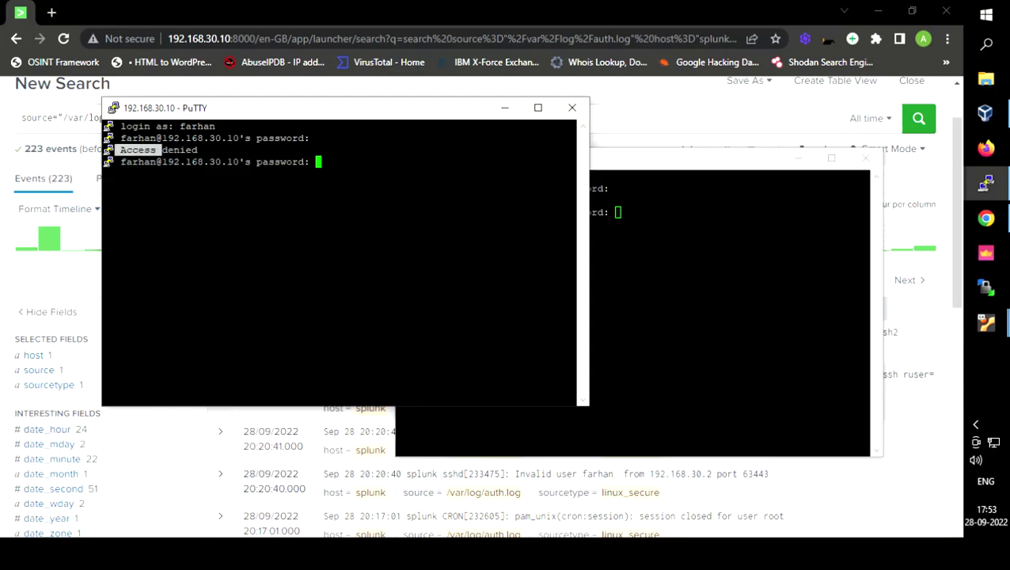
{"action": "left_click", "coordinate": [505, 107]}
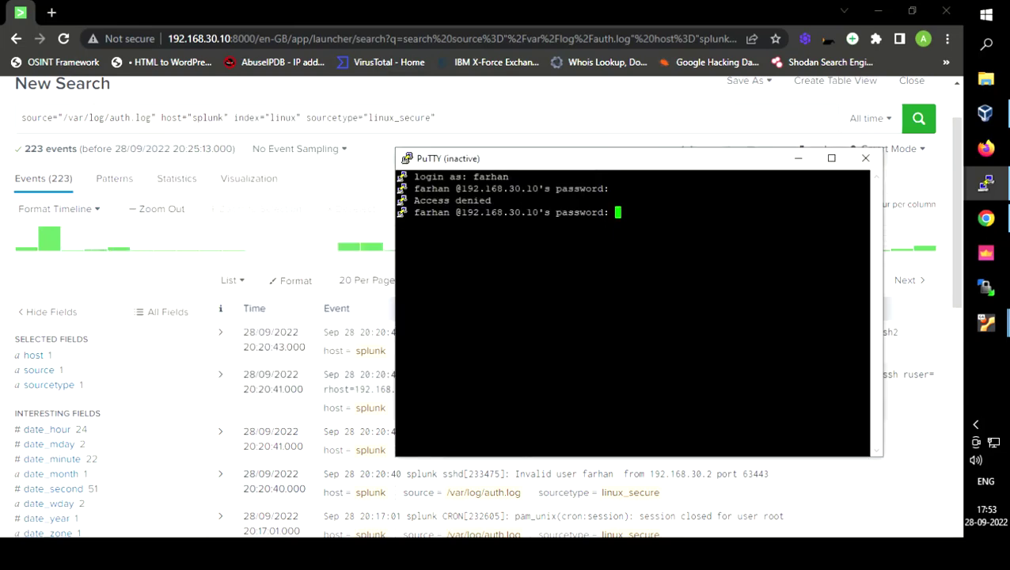
Step: Rerun the auth.log search to show 227 events with the new failed-password entry on top
{"action": "left_click", "coordinate": [798, 158]}
{"action": "left_click", "coordinate": [918, 118]}
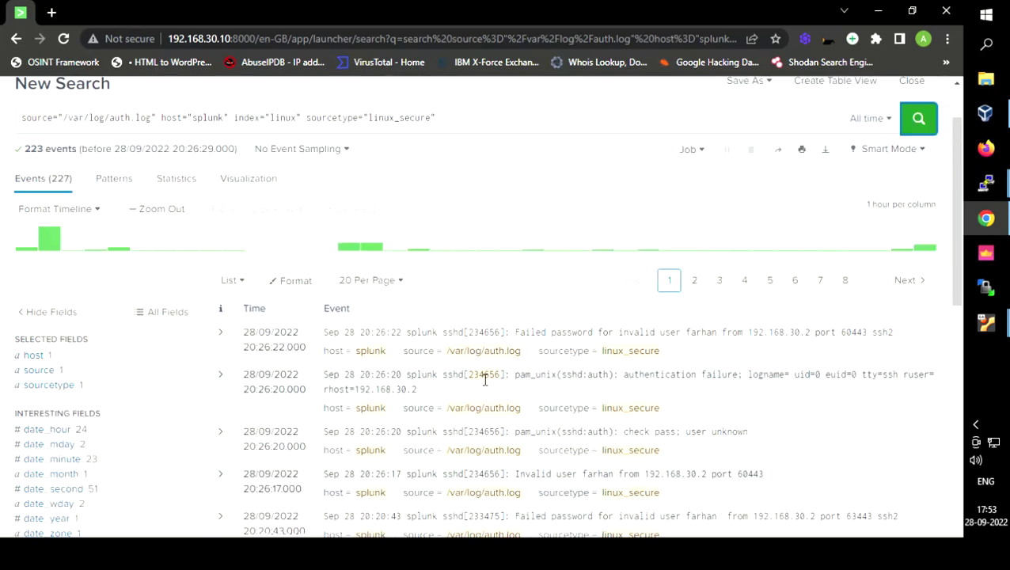
{"action": "left_click", "coordinate": [696, 334]}
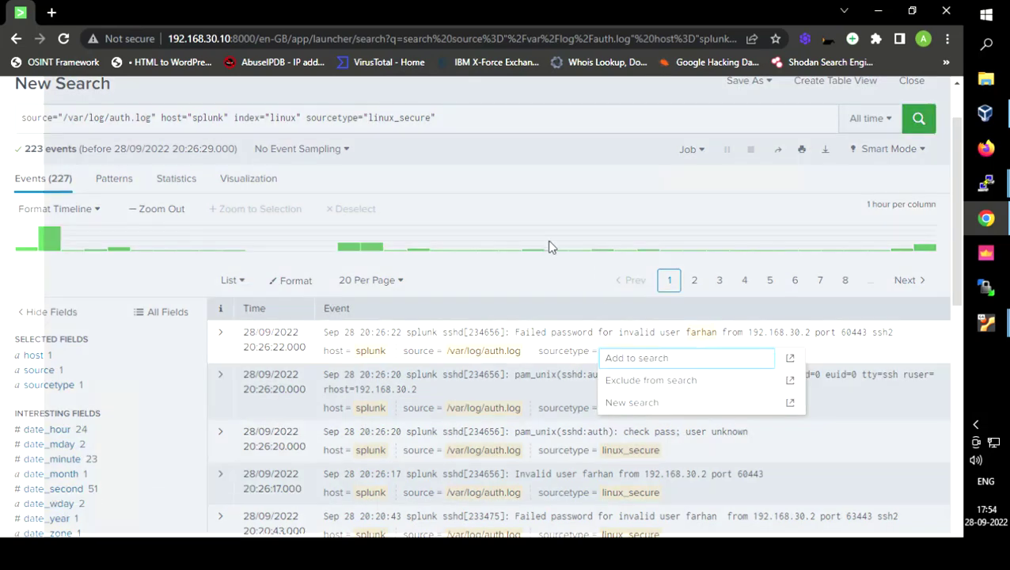
{"action": "left_click", "coordinate": [552, 247]}
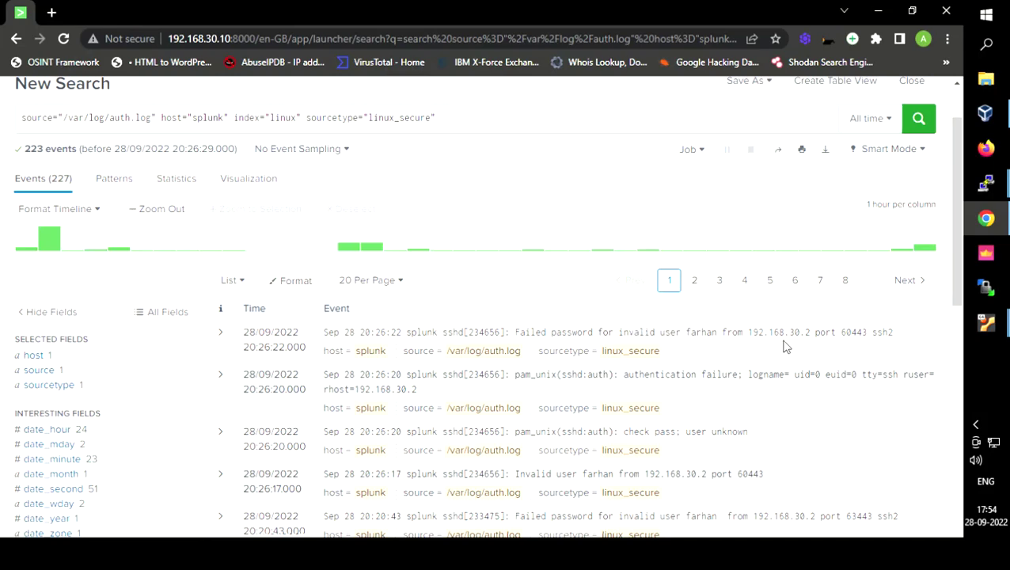
{"action": "mouse_move", "coordinate": [985, 185]}
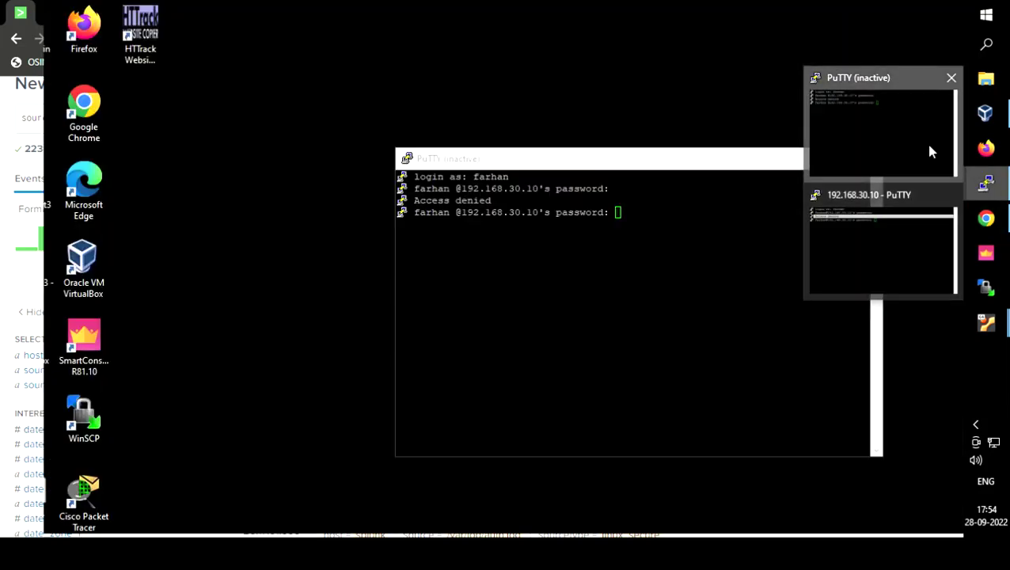
Step: Duplicate the session to 192.168.30.10 and fail a login with a second invalid test username
{"action": "left_click", "coordinate": [930, 151]}
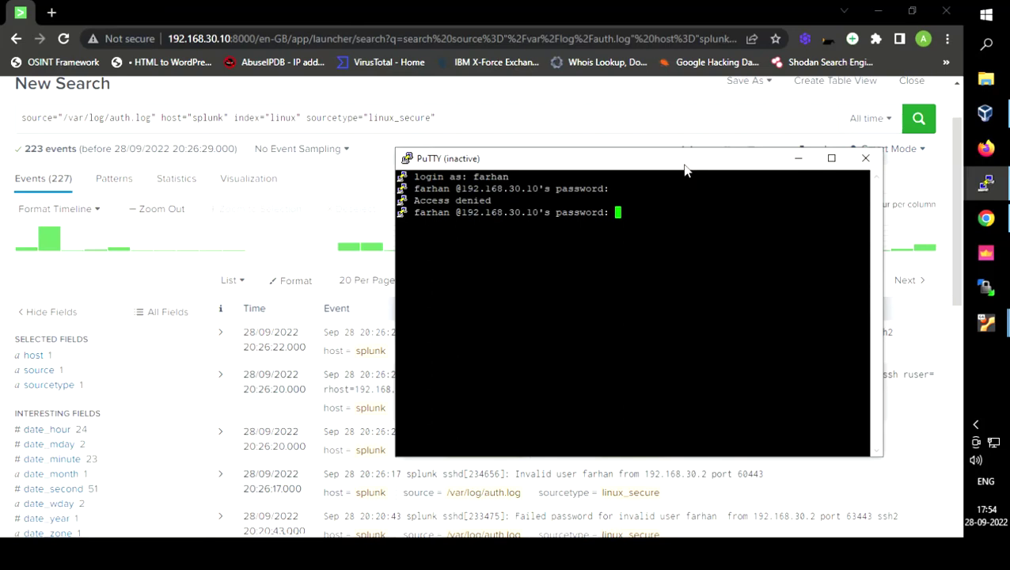
{"action": "right_click", "coordinate": [676, 163]}
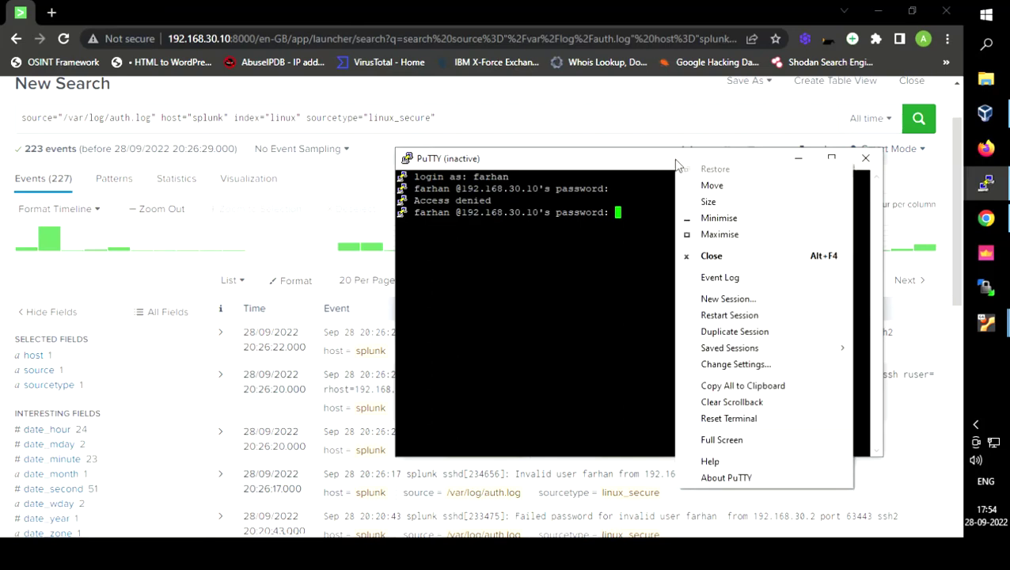
{"action": "left_click", "coordinate": [724, 332]}
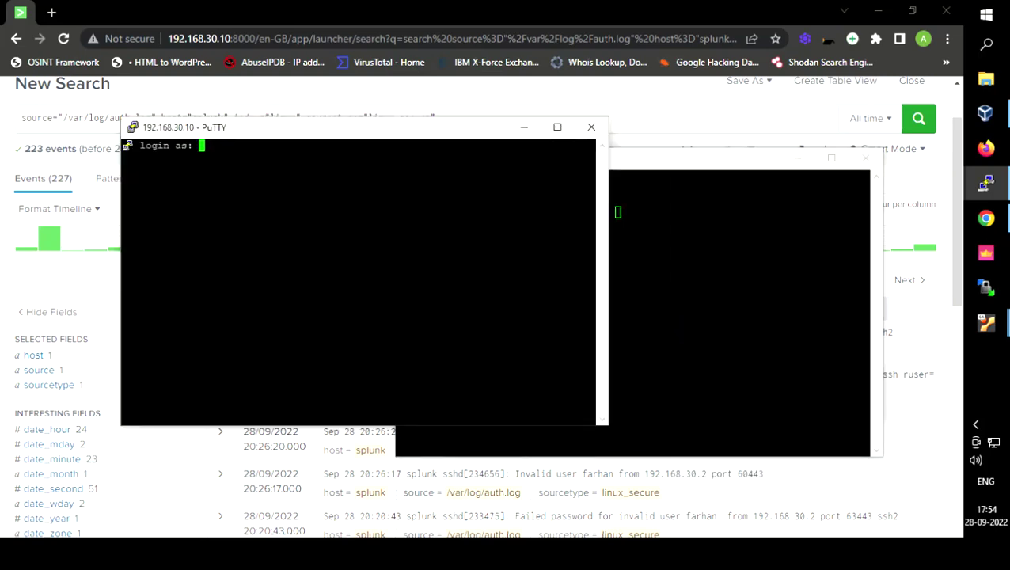
{"action": "type", "text": "farhan"}
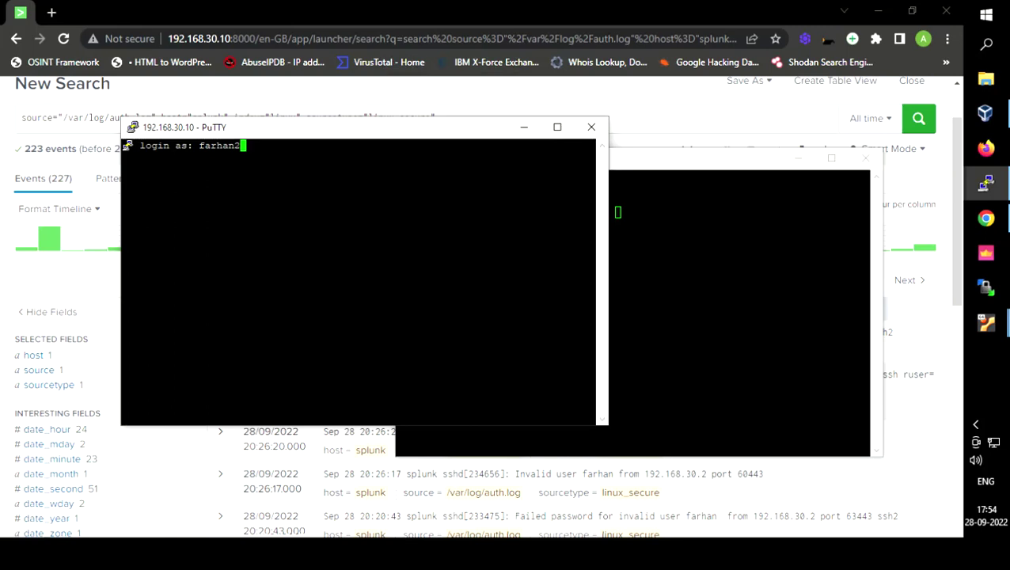
{"action": "type", "text": "2"}
{"action": "key", "text": "Return"}
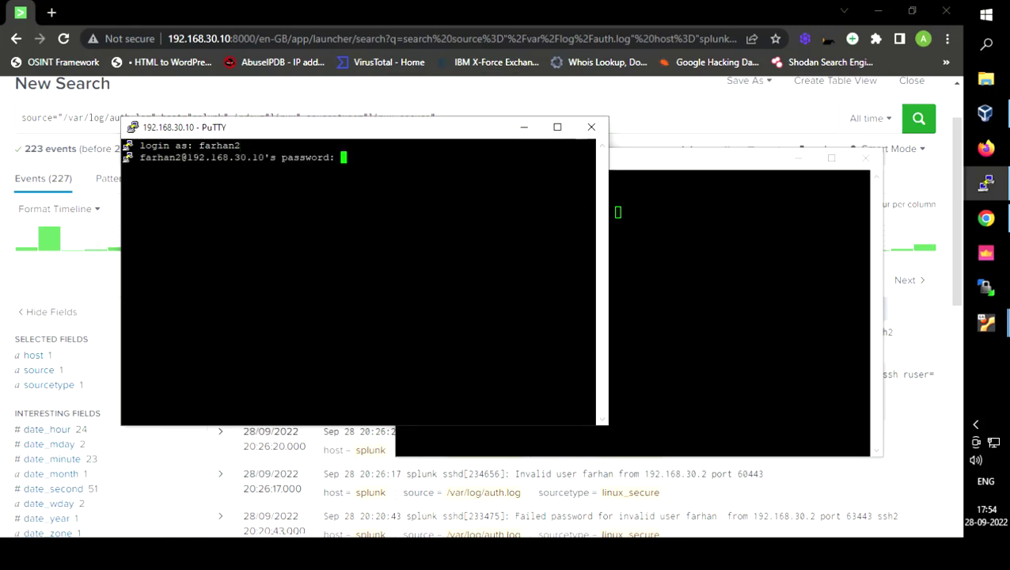
{"action": "key", "text": "Return"}
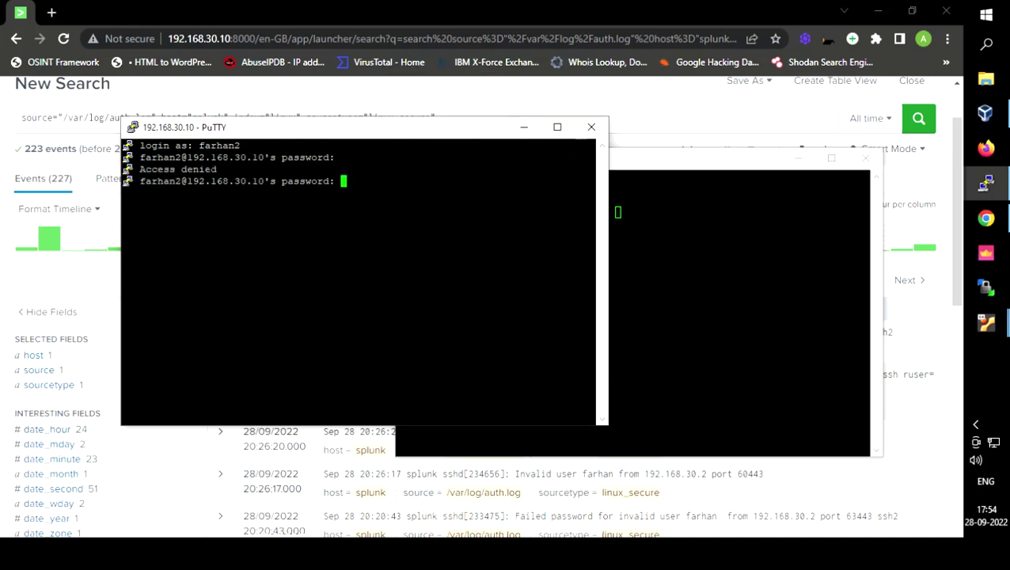
Step: Minimize both PuTTY windows and rerun the search, now 231 events with the 20:27:01 failure on top
{"action": "left_click", "coordinate": [523, 126]}
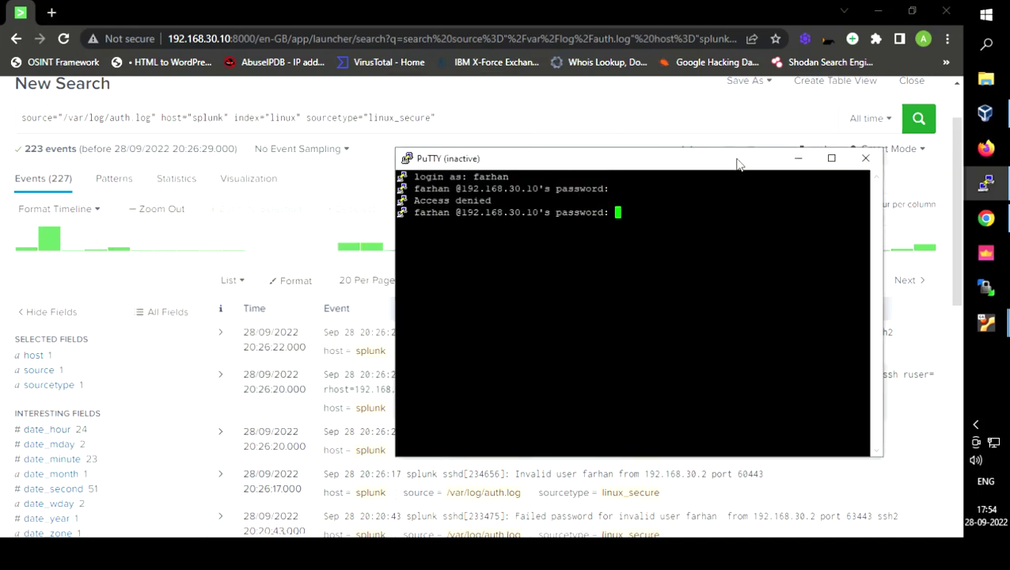
{"action": "left_click", "coordinate": [798, 161]}
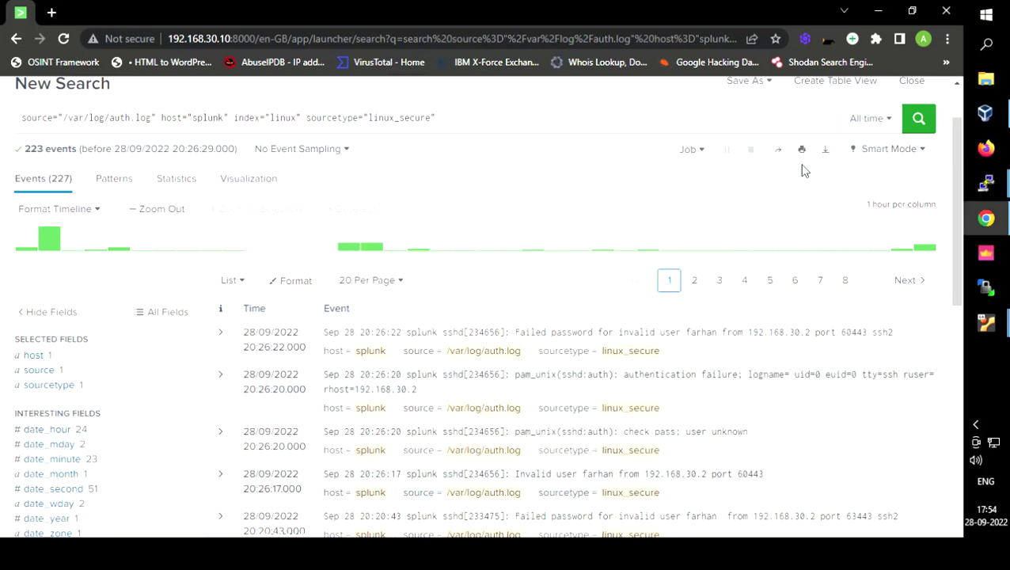
{"action": "left_click", "coordinate": [918, 118]}
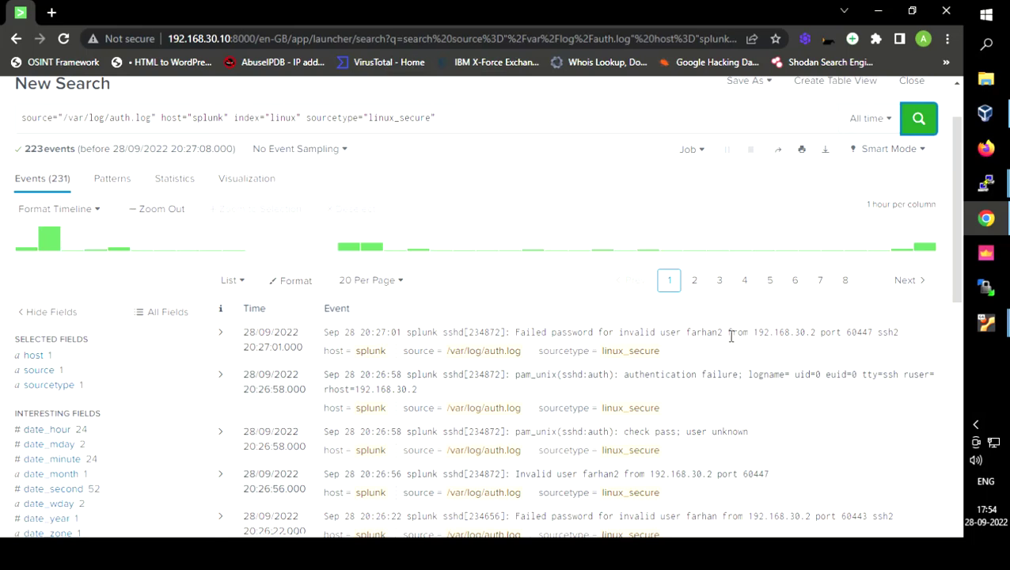
{"action": "left_click_drag", "start_coordinate": [723, 333], "coordinate": [685, 333]}
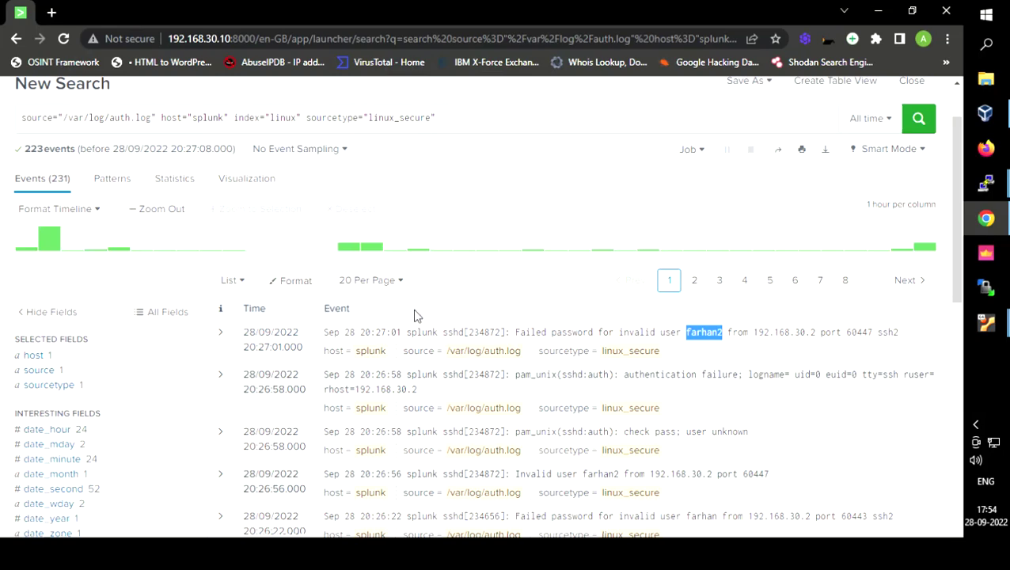
{"action": "left_click", "coordinate": [603, 345]}
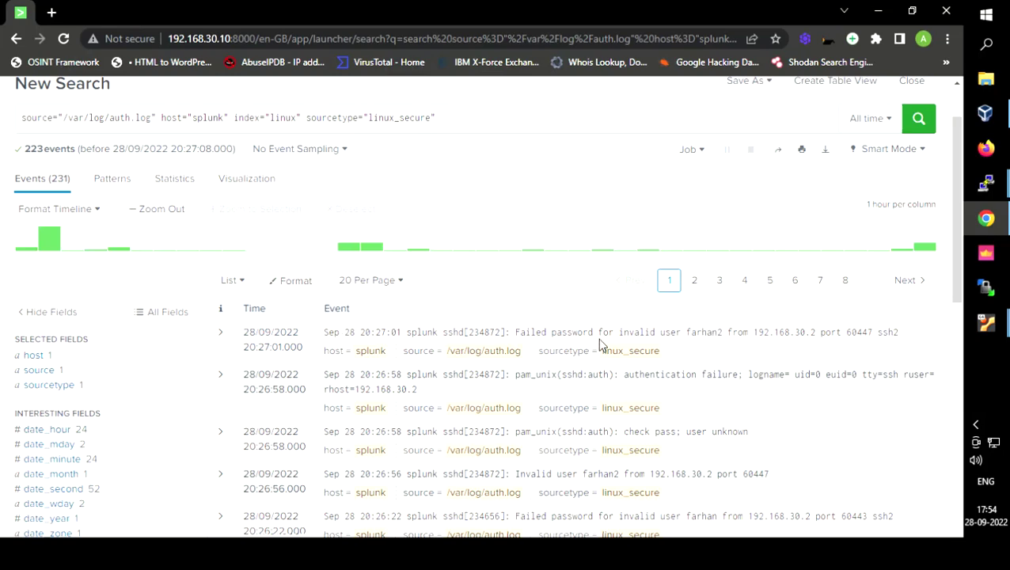
Step: Expand and collapse the latest auth.log event, then scroll the fields sidebar down to Extract New Fields
{"action": "left_click", "coordinate": [221, 332]}
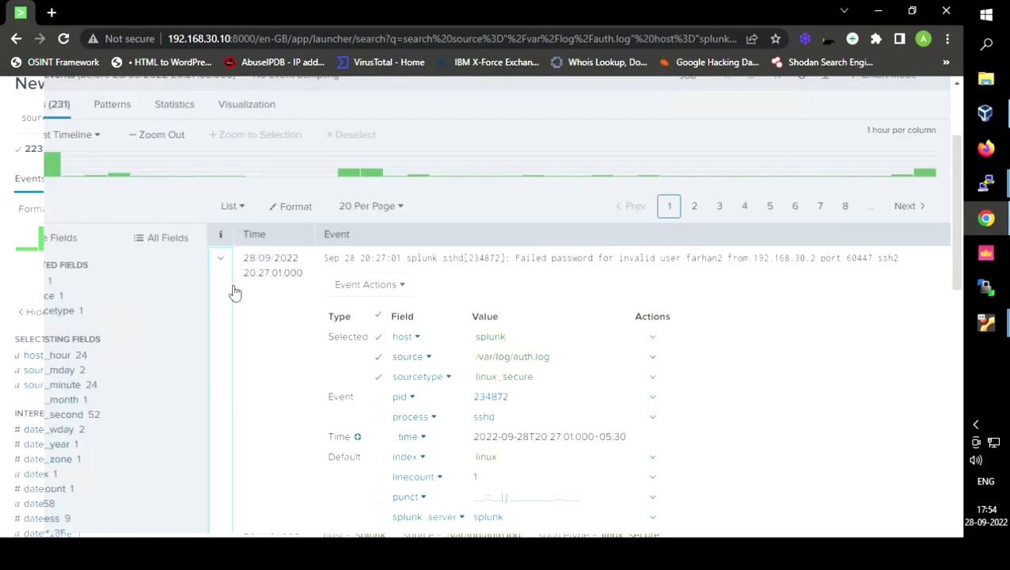
{"action": "left_click", "coordinate": [224, 271]}
{"action": "scroll", "coordinate": [227, 273], "scroll_direction": "down", "scroll_amount": 2}
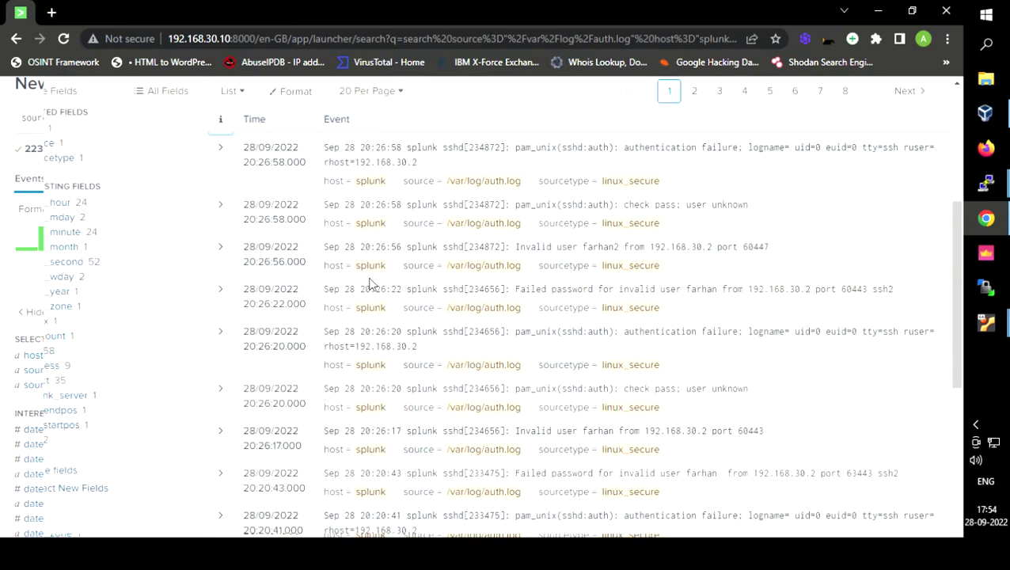
{"action": "scroll", "coordinate": [375, 284], "scroll_direction": "down", "scroll_amount": 3}
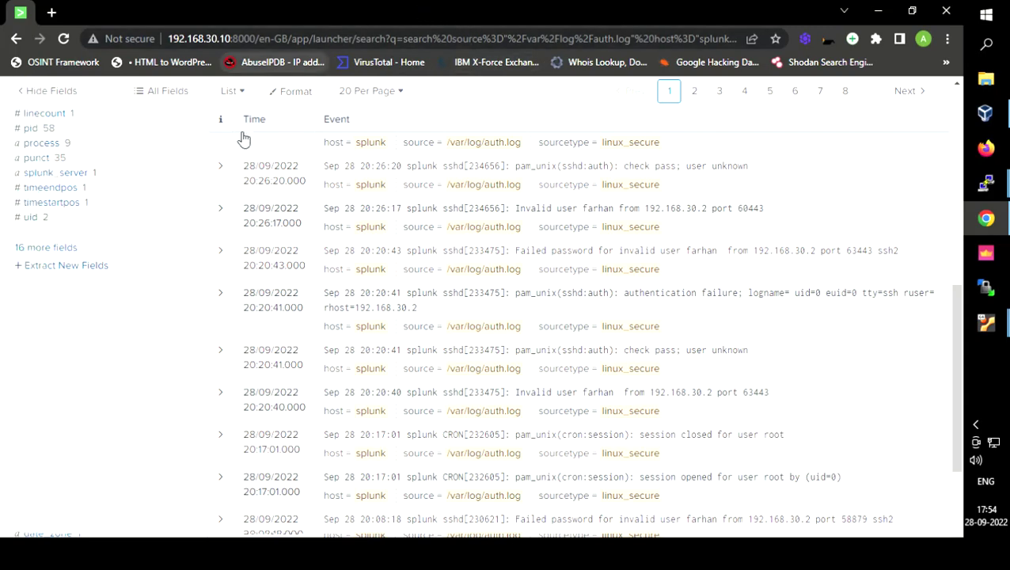
{"action": "scroll", "coordinate": [55, 229], "scroll_direction": "up", "scroll_amount": 5}
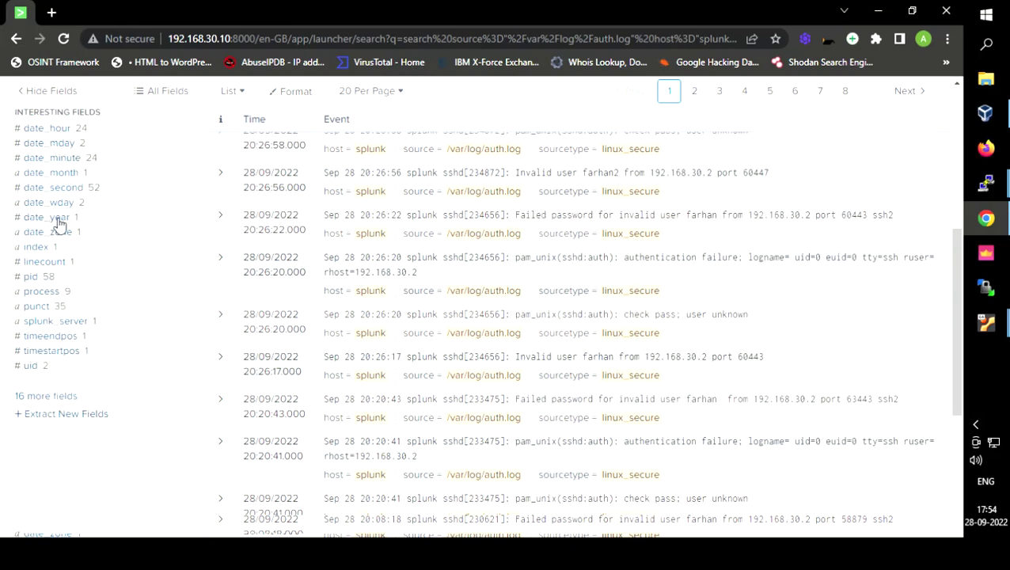
{"action": "scroll", "coordinate": [77, 362], "scroll_direction": "down", "scroll_amount": 3}
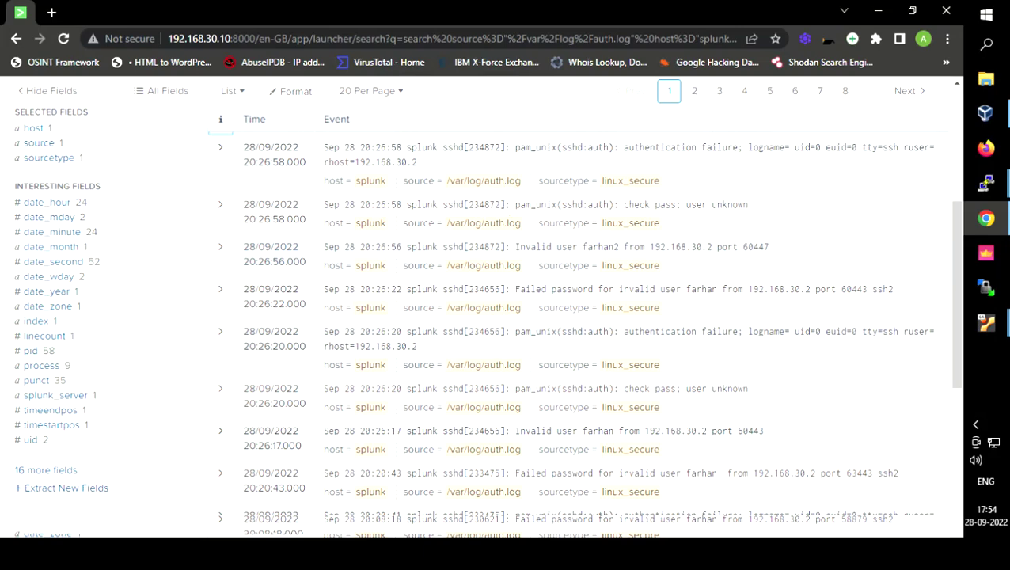
{"action": "scroll", "coordinate": [96, 408], "scroll_direction": "down", "scroll_amount": 3}
Step: Start Extract New Fields and pick the 20:27:01 failed-password event as the sample
{"action": "left_click", "coordinate": [70, 340]}
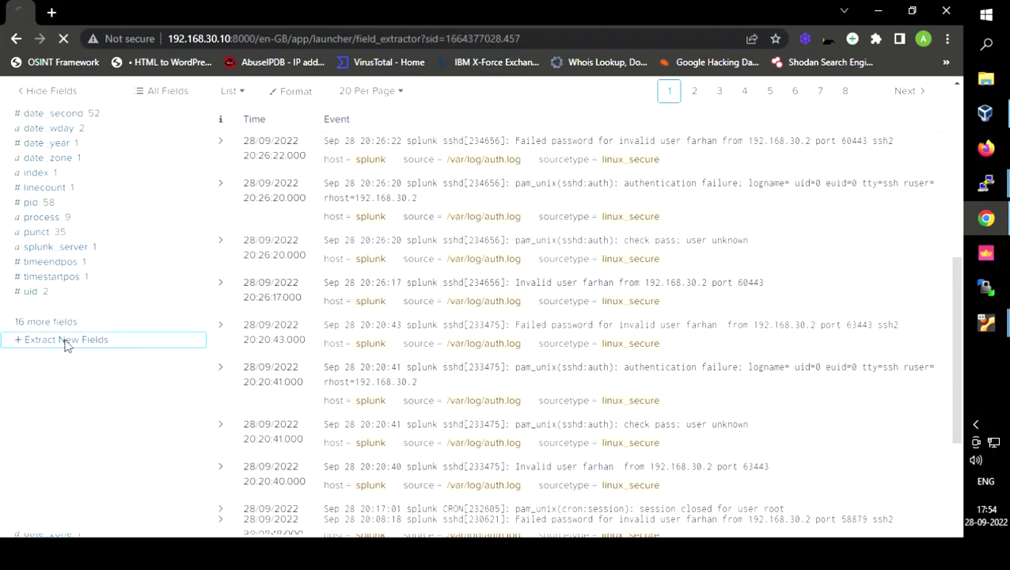
{"action": "scroll", "coordinate": [277, 313], "scroll_direction": "down", "scroll_amount": 3}
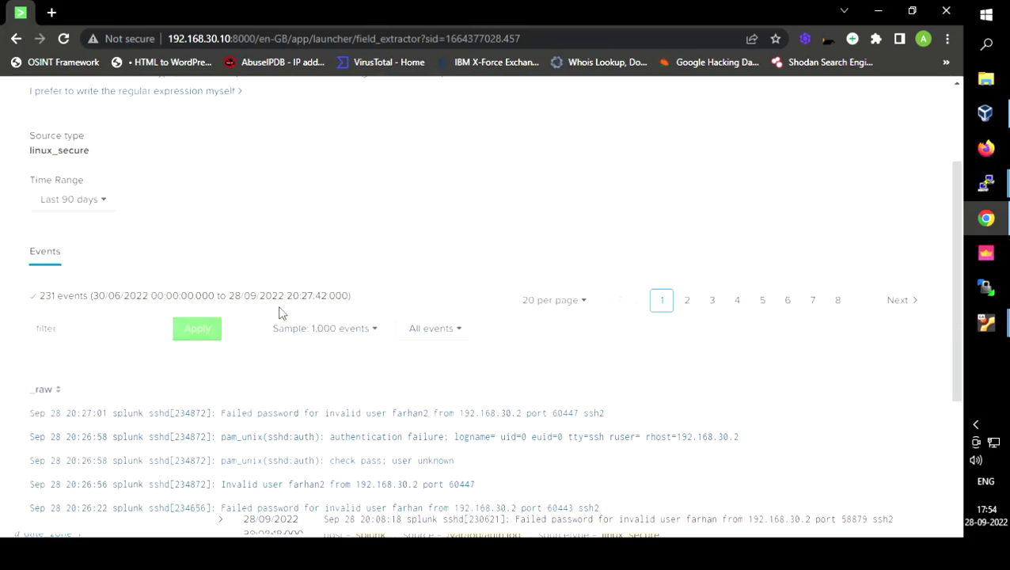
{"action": "left_click", "coordinate": [409, 415]}
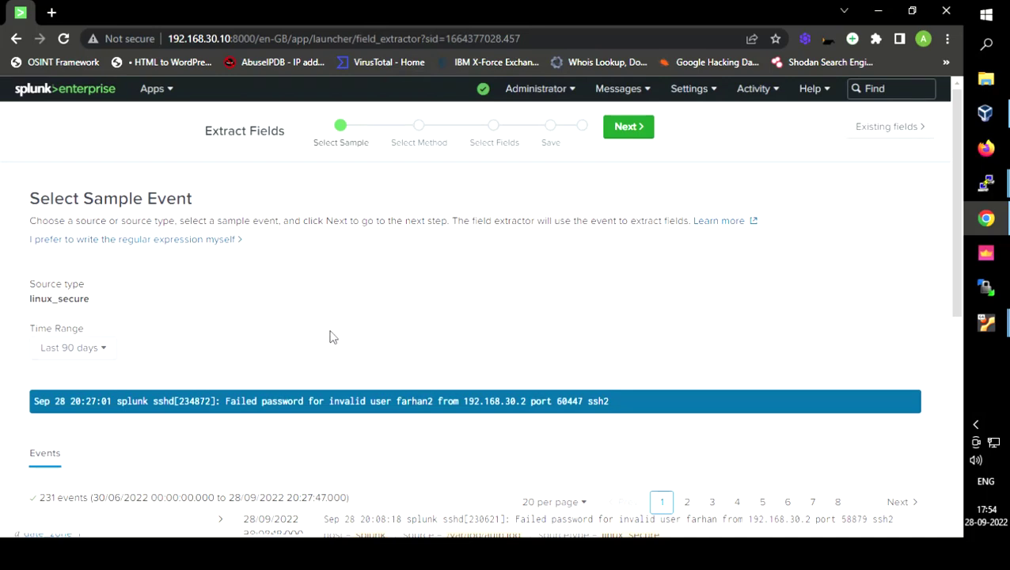
Step: Advance to the method step and choose Regular Expression extraction
{"action": "scroll", "coordinate": [331, 335], "scroll_direction": "down", "scroll_amount": 2}
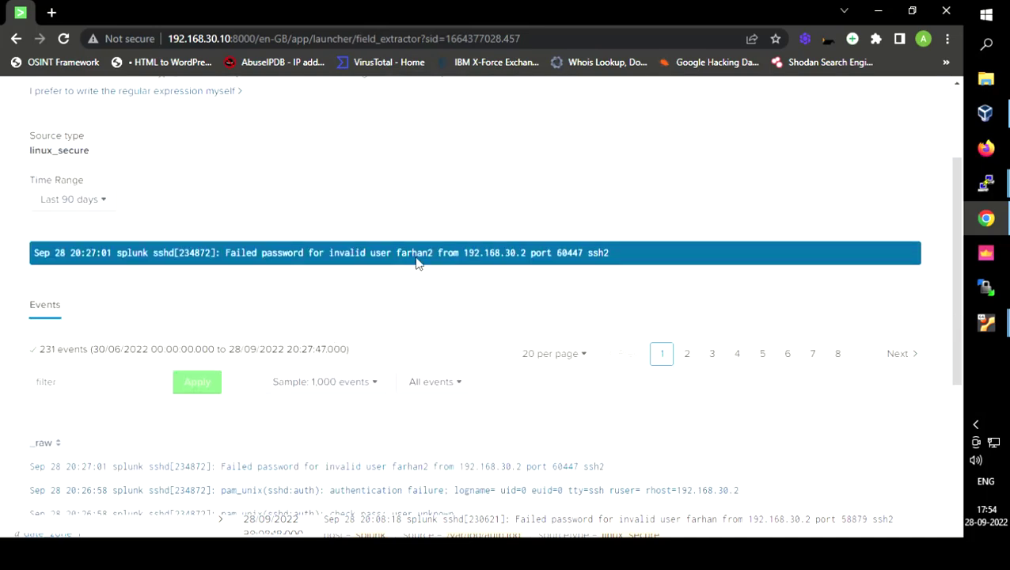
{"action": "scroll", "coordinate": [394, 295], "scroll_direction": "down", "scroll_amount": 2}
{"action": "scroll", "coordinate": [388, 290], "scroll_direction": "up", "scroll_amount": 4}
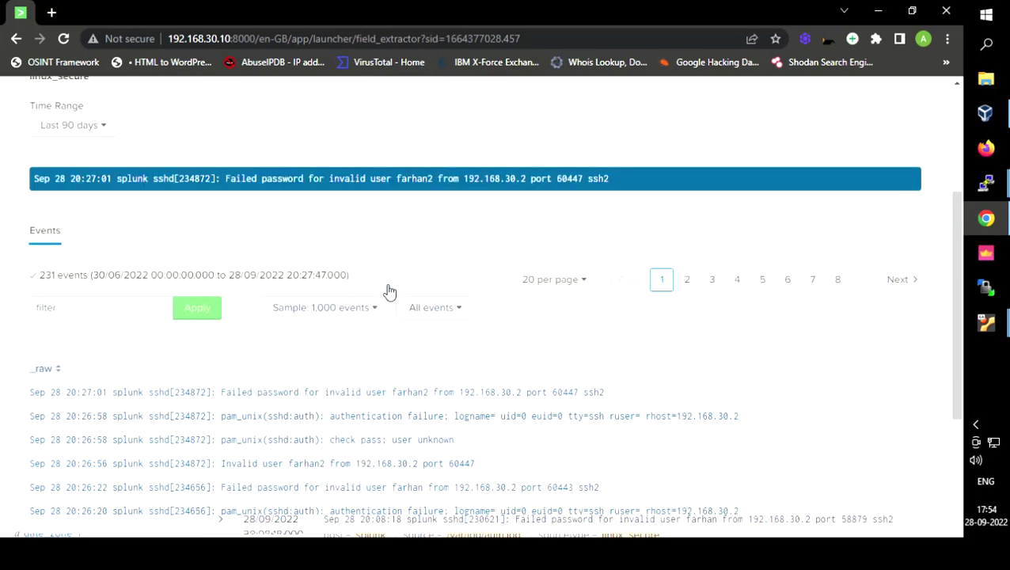
{"action": "left_click", "coordinate": [625, 127]}
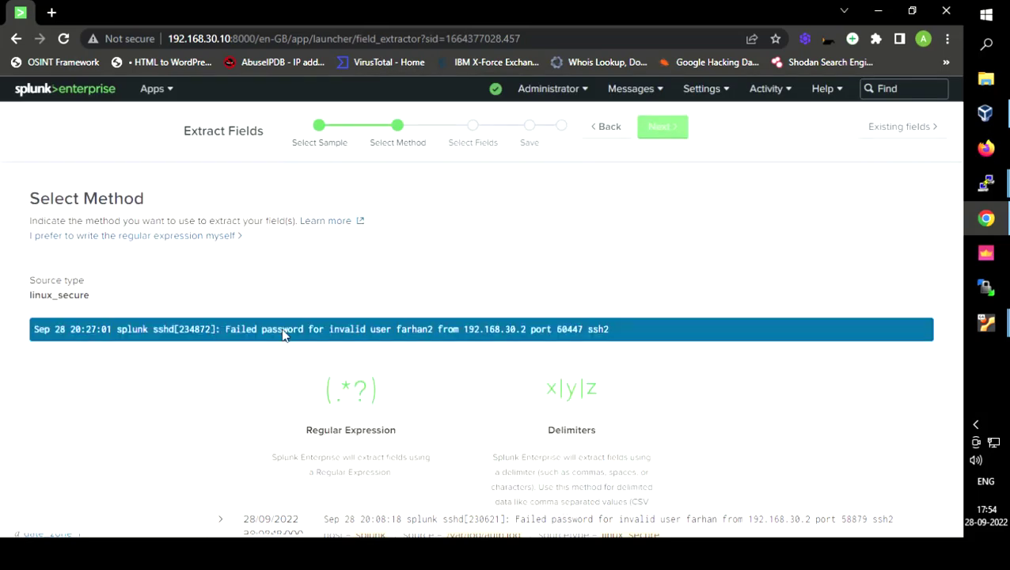
{"action": "left_click", "coordinate": [356, 403]}
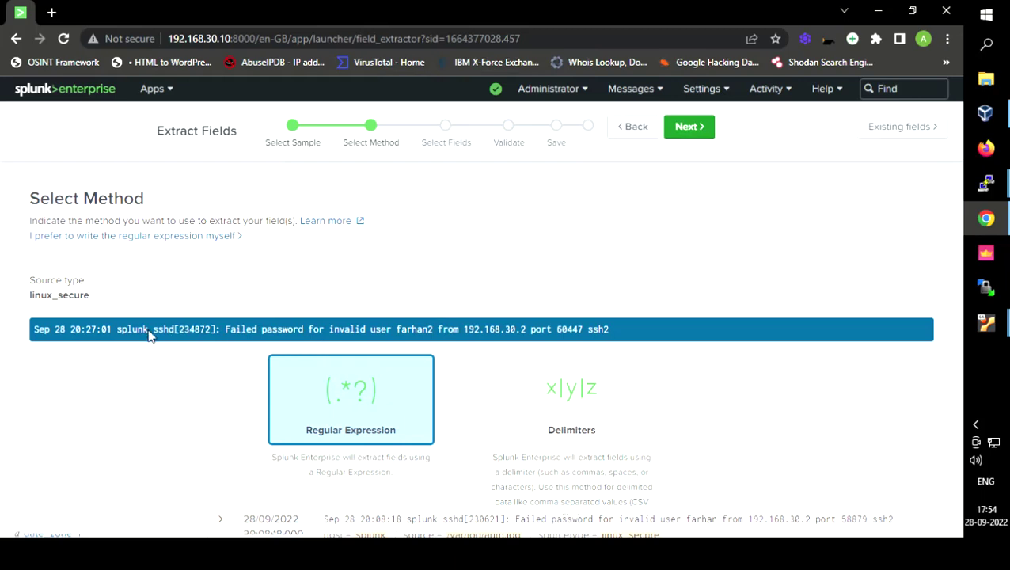
Step: Extract farhan2 from the sample event as a field named user and review its 231-event preview
{"action": "left_click", "coordinate": [688, 128]}
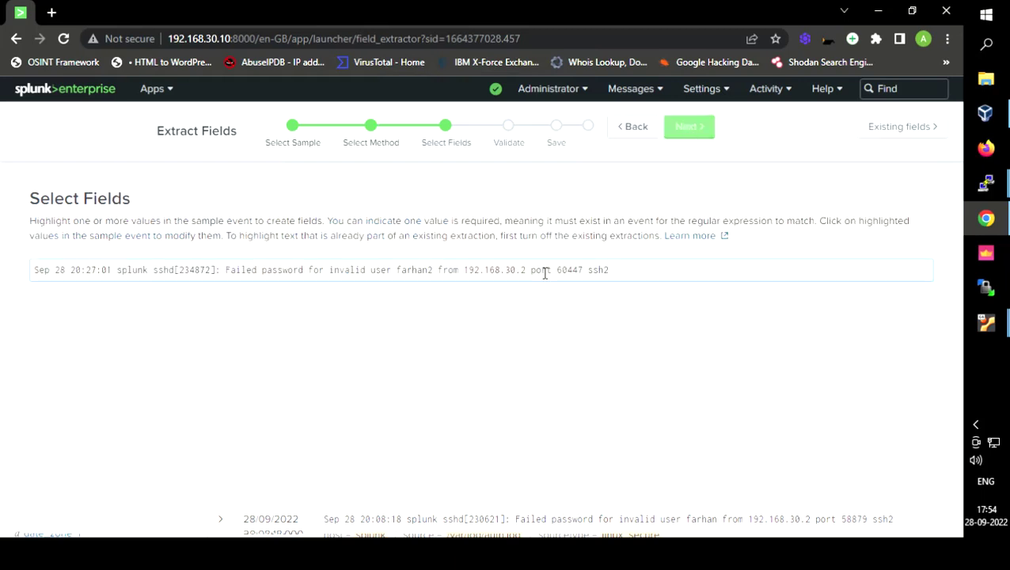
{"action": "double_click", "coordinate": [425, 274]}
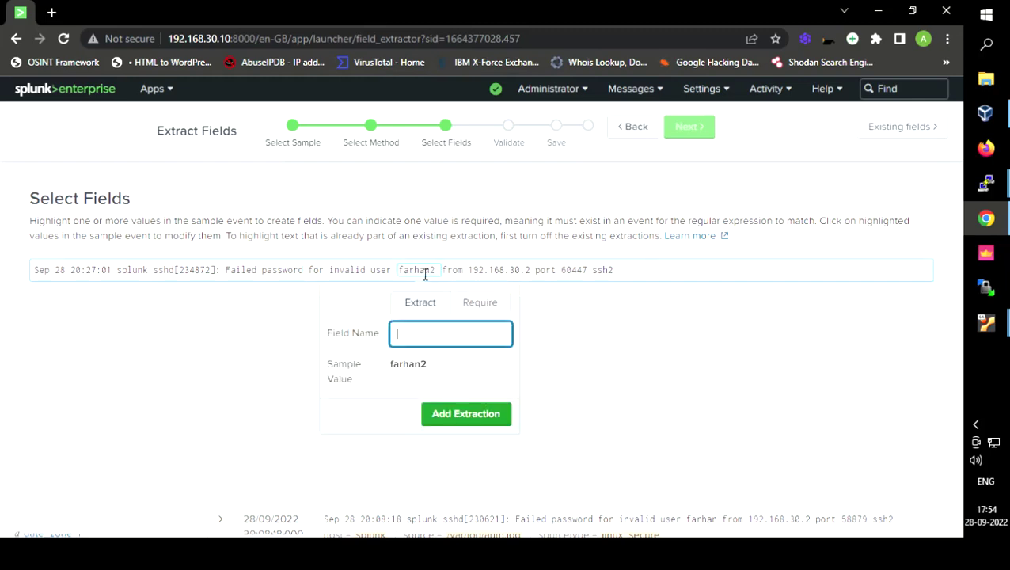
{"action": "left_click", "coordinate": [293, 292]}
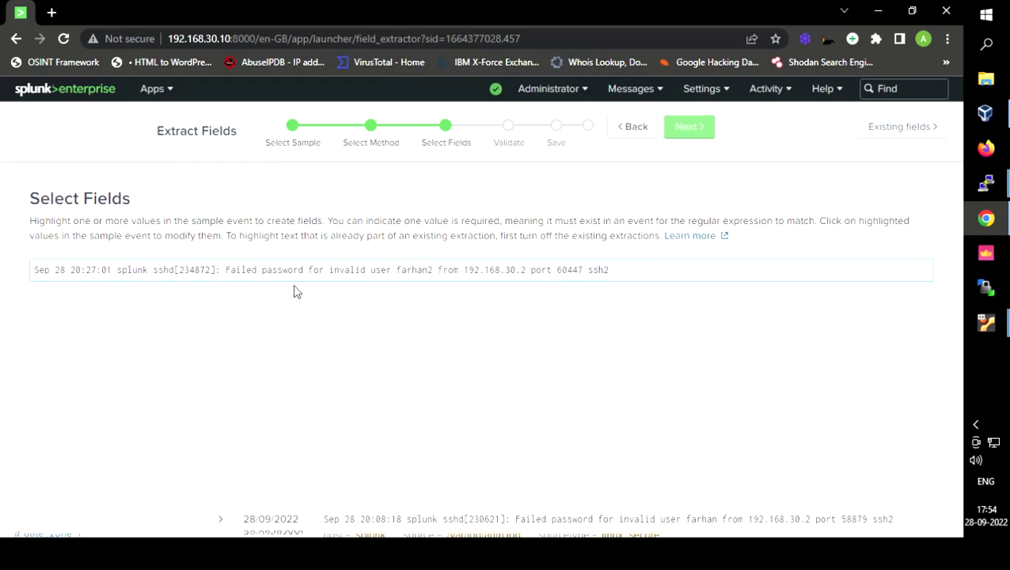
{"action": "double_click", "coordinate": [417, 273]}
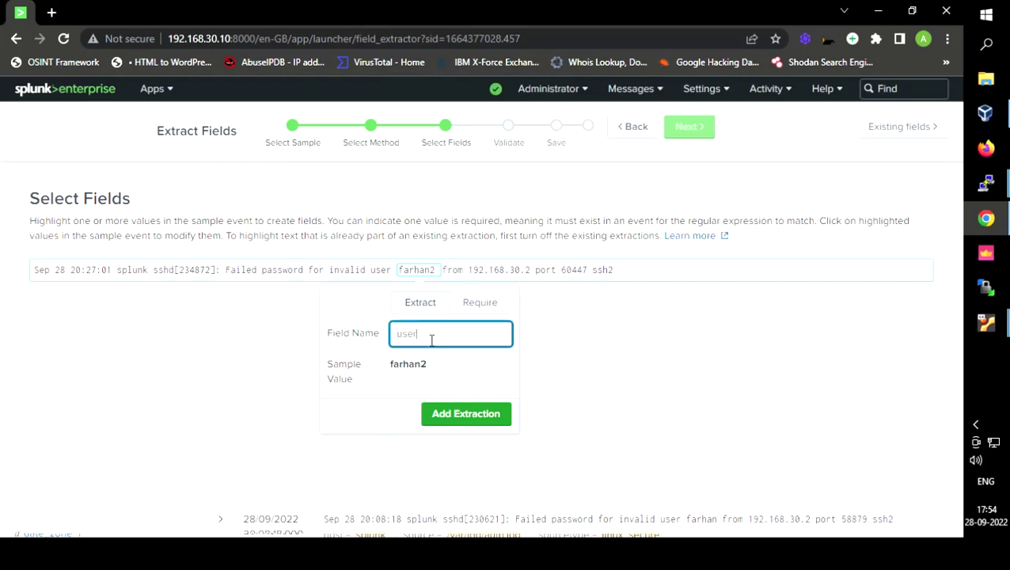
{"action": "left_click", "coordinate": [475, 416]}
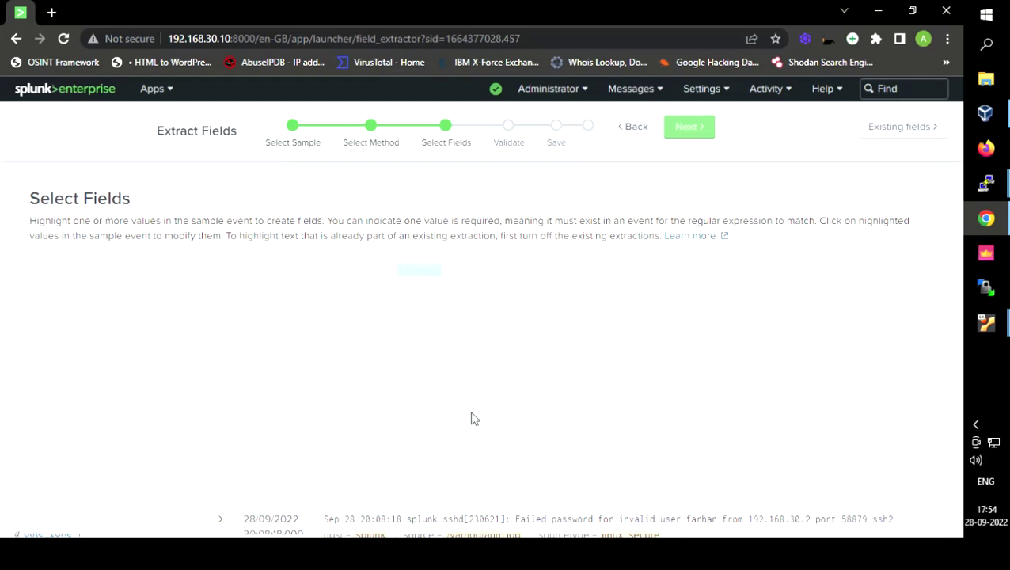
{"action": "scroll", "coordinate": [483, 396], "scroll_direction": "down", "scroll_amount": 5}
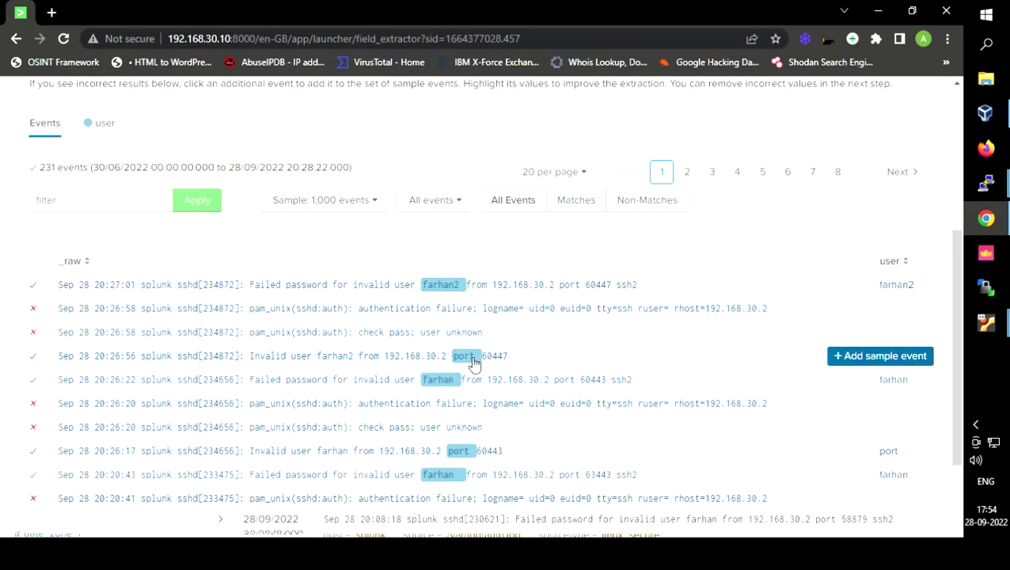
{"action": "scroll", "coordinate": [443, 392], "scroll_direction": "down", "scroll_amount": 1}
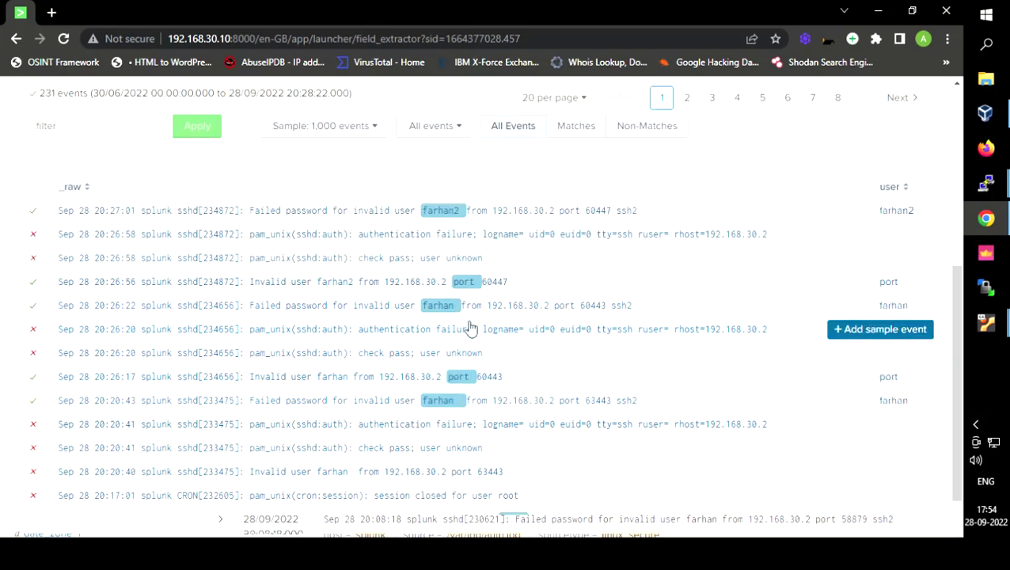
{"action": "scroll", "coordinate": [462, 400], "scroll_direction": "up", "scroll_amount": 4}
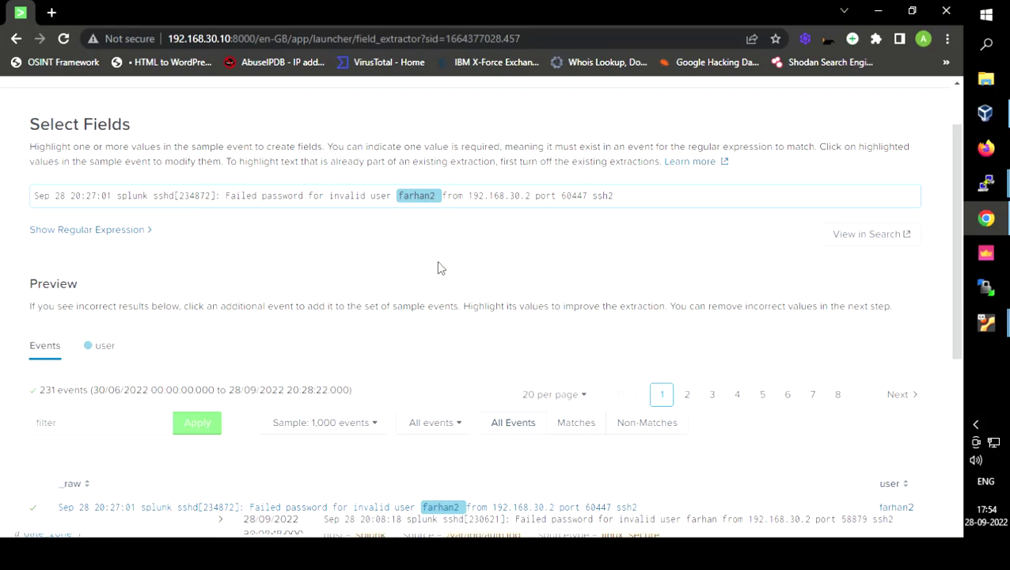
{"action": "scroll", "coordinate": [380, 250], "scroll_direction": "down", "scroll_amount": 5}
{"action": "scroll", "coordinate": [380, 250], "scroll_direction": "up", "scroll_amount": 6}
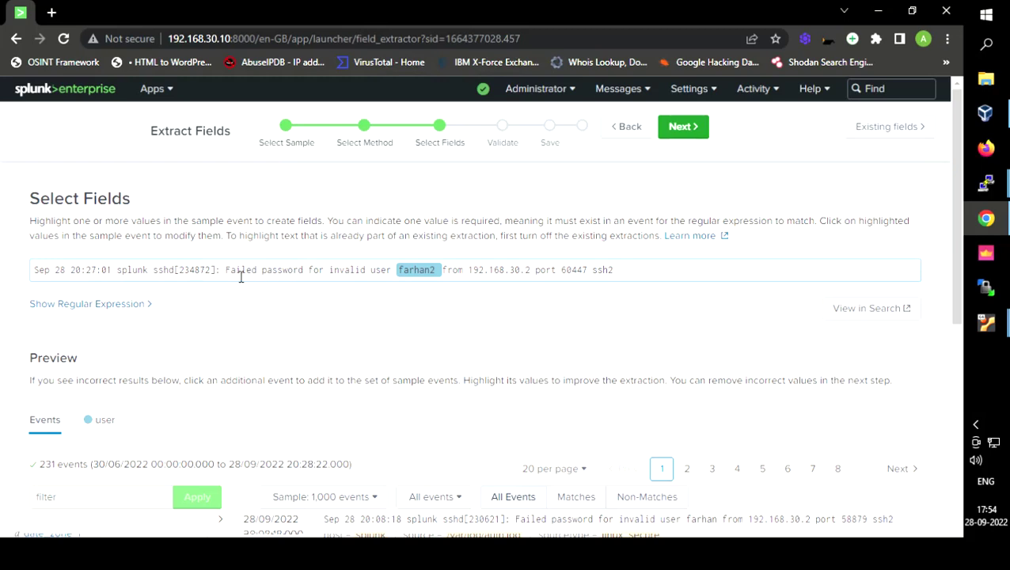
Step: Select 'ailed password for invalid user' in the sample event and begin naming the field 'reson'
{"action": "left_click_drag", "start_coordinate": [234, 276], "coordinate": [313, 281]}
{"action": "left_click", "coordinate": [396, 283]}
{"action": "left_click_drag", "start_coordinate": [388, 275], "coordinate": [235, 274]}
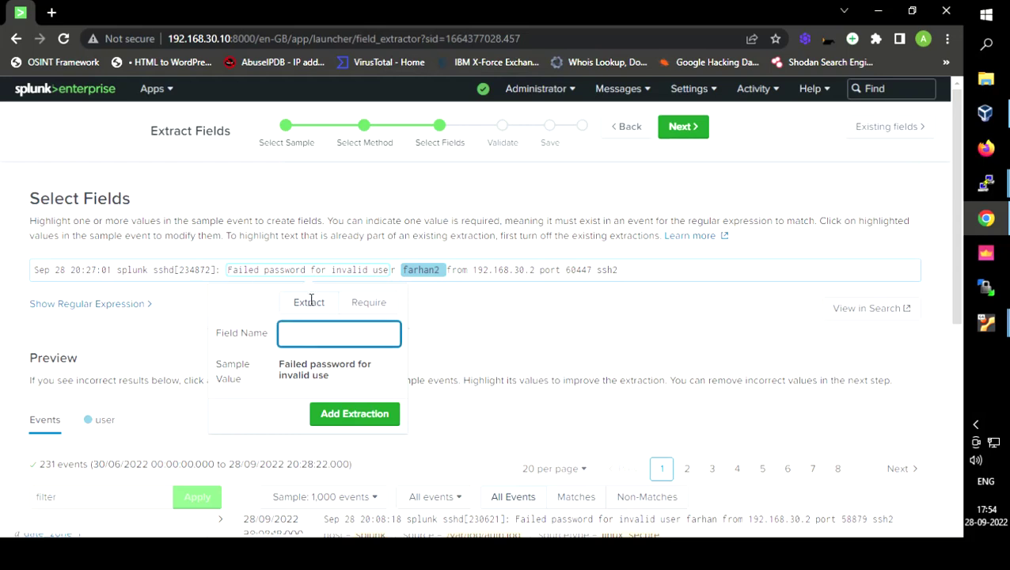
{"action": "left_click", "coordinate": [433, 299]}
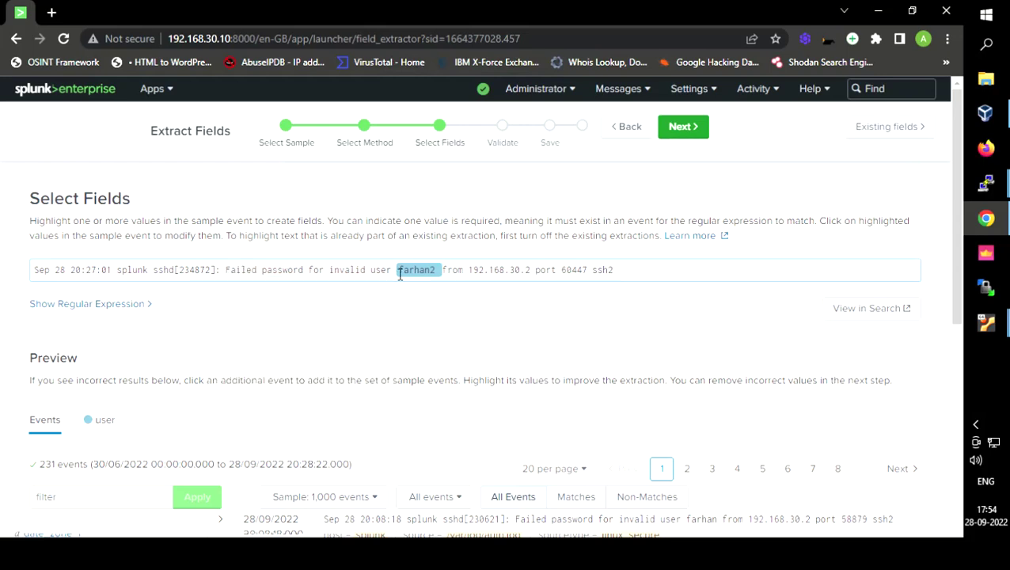
{"action": "left_click_drag", "start_coordinate": [391, 275], "coordinate": [237, 283]}
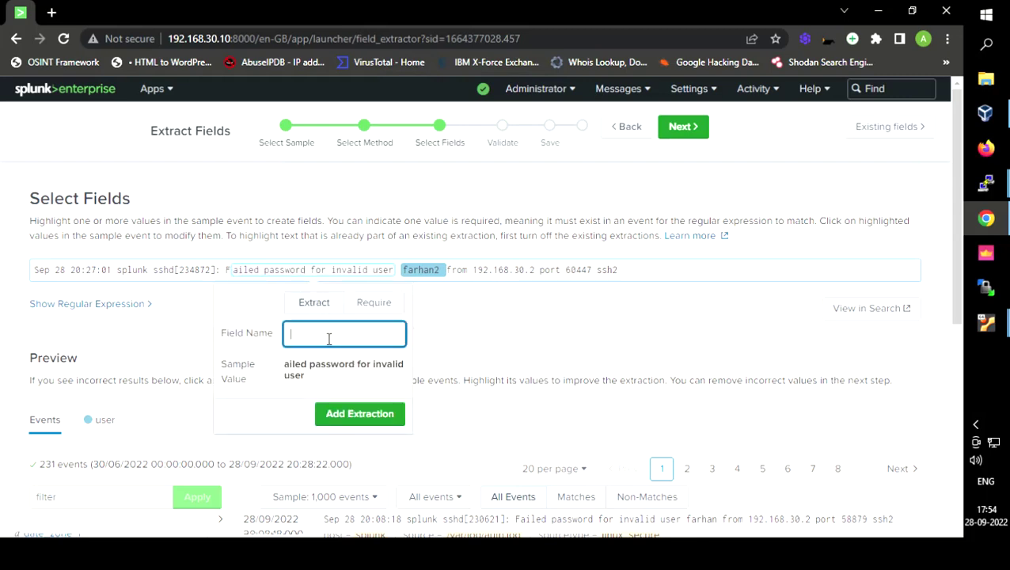
{"action": "type", "text": "reson"}
Step: Add the partial failure-message field, then try reselecting the whole failure message
{"action": "left_click", "coordinate": [333, 412]}
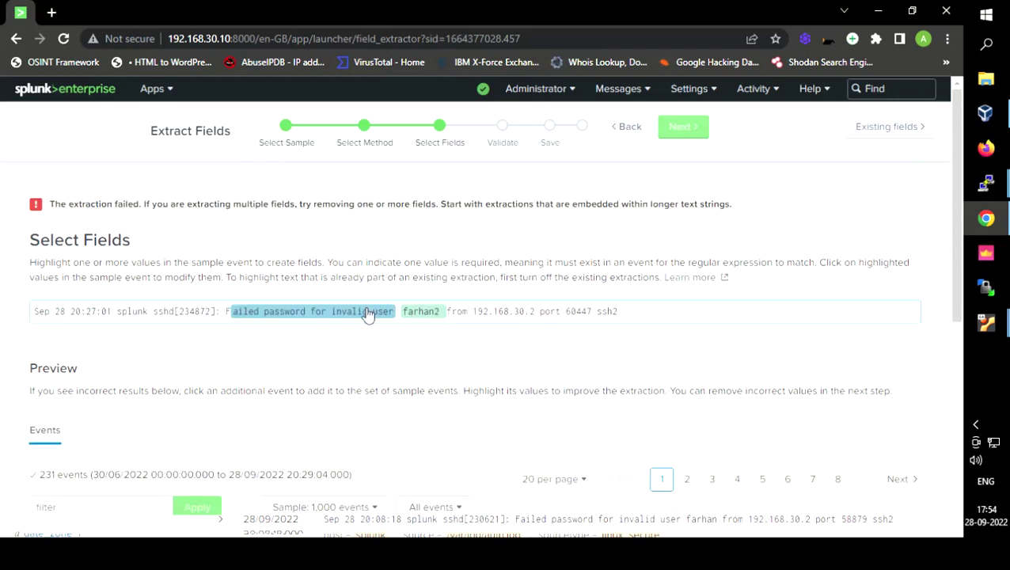
{"action": "left_click", "coordinate": [279, 316]}
{"action": "left_click_drag", "start_coordinate": [227, 314], "coordinate": [349, 322]}
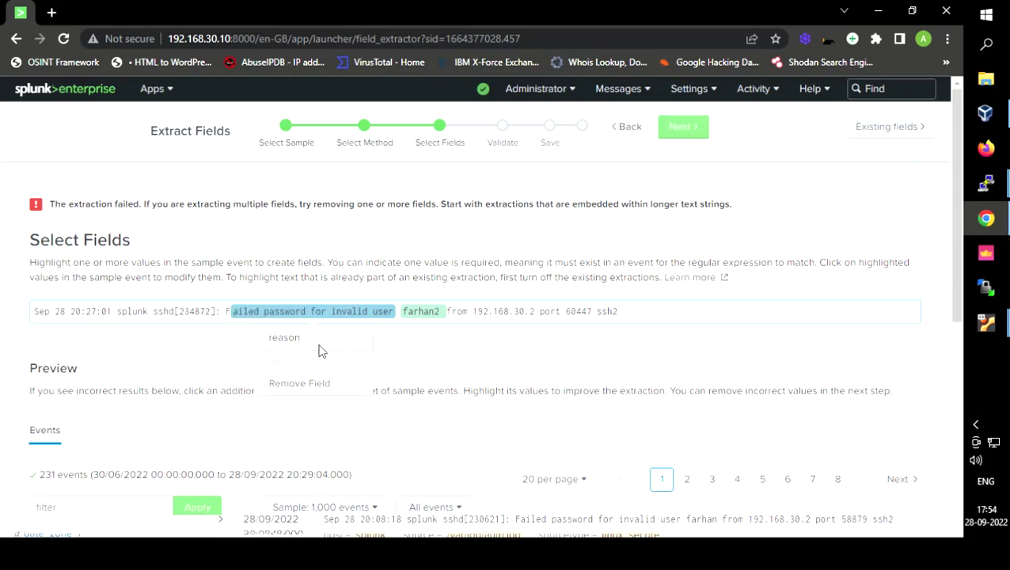
{"action": "left_click", "coordinate": [301, 349]}
{"action": "scroll", "coordinate": [150, 328], "scroll_direction": "down", "scroll_amount": 1}
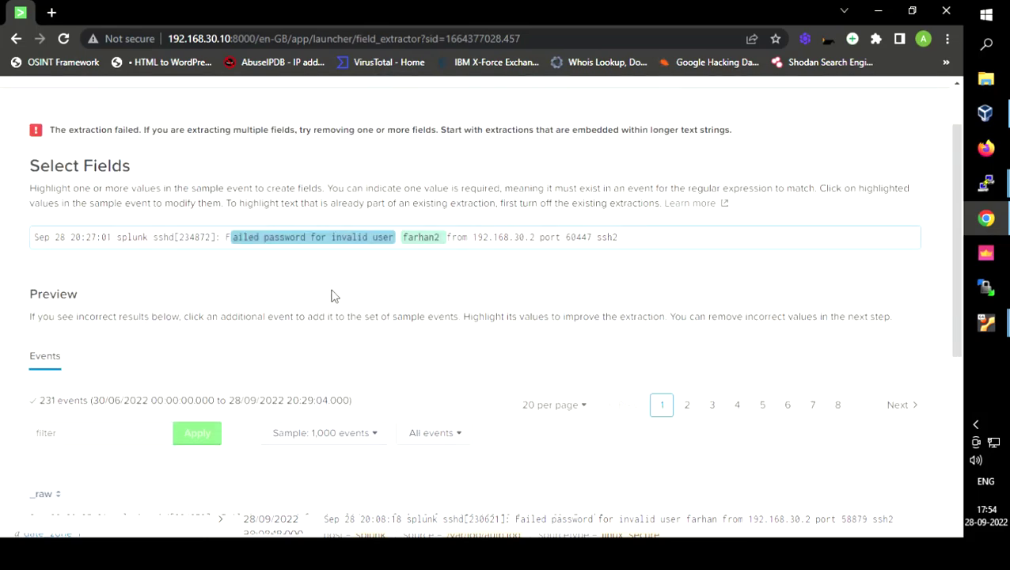
{"action": "scroll", "coordinate": [444, 327], "scroll_direction": "down", "scroll_amount": 3}
{"action": "scroll", "coordinate": [444, 327], "scroll_direction": "down", "scroll_amount": 2}
{"action": "scroll", "coordinate": [444, 327], "scroll_direction": "up", "scroll_amount": 6}
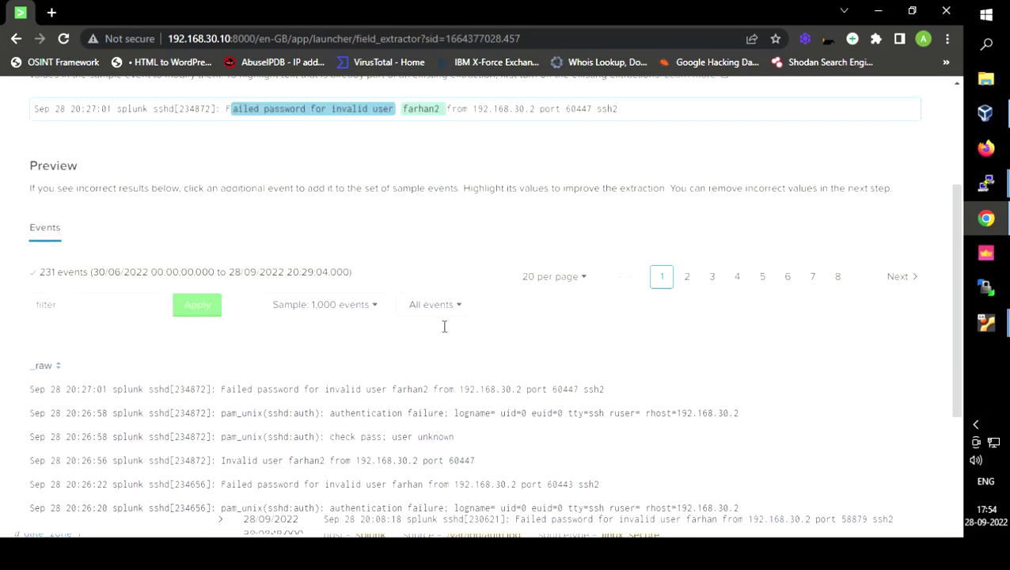
Step: Remove the flawed reason field and confirm, leaving only the user field extracted
{"action": "left_click", "coordinate": [309, 314]}
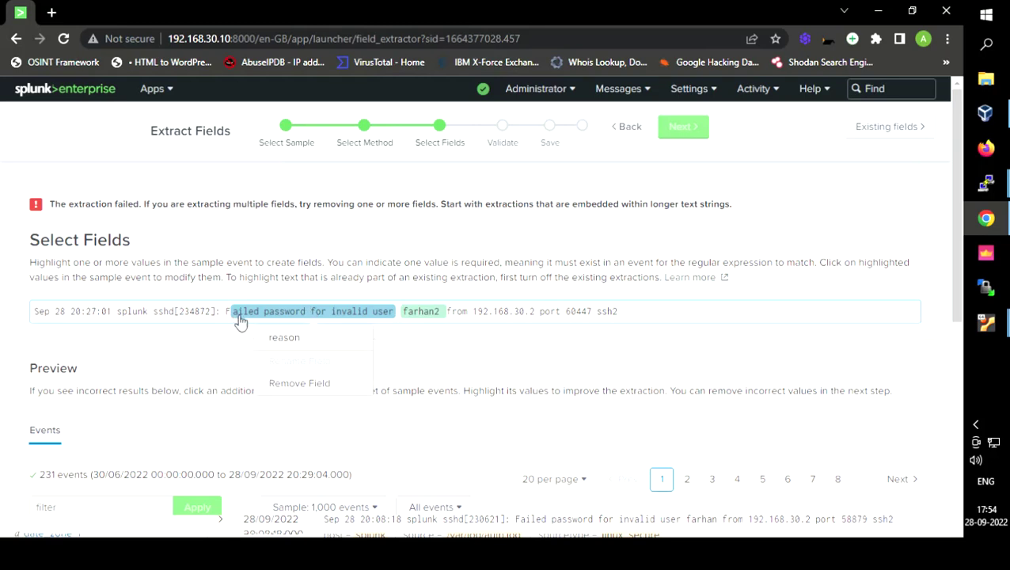
{"action": "left_click", "coordinate": [315, 386]}
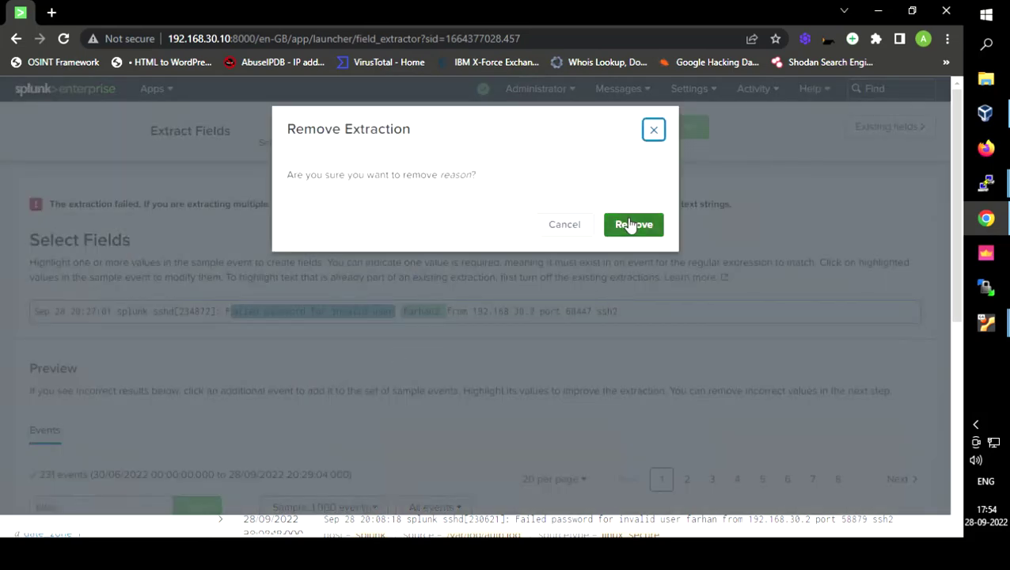
{"action": "left_click", "coordinate": [630, 225]}
{"action": "scroll", "coordinate": [436, 282], "scroll_direction": "down", "scroll_amount": 3}
{"action": "scroll", "coordinate": [443, 372], "scroll_direction": "down", "scroll_amount": 3}
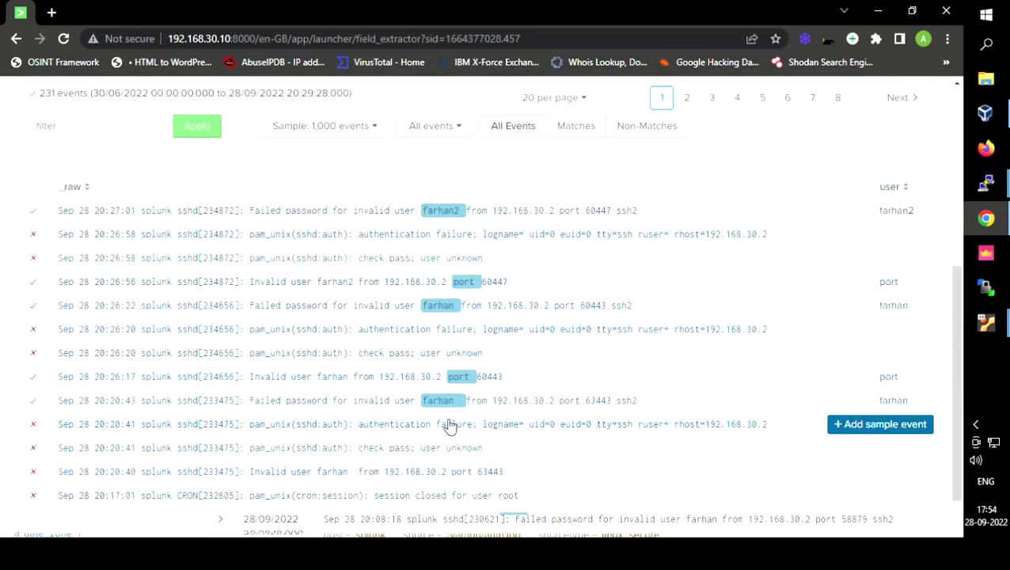
{"action": "scroll", "coordinate": [367, 293], "scroll_direction": "up", "scroll_amount": 5}
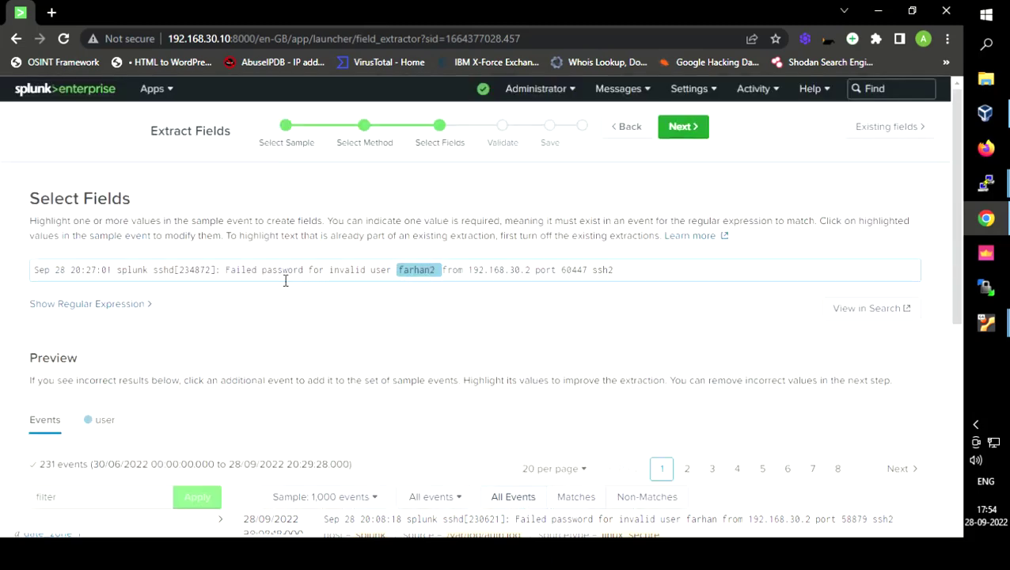
Step: Extract 'Failed password for invalid user' as a field named reason and review the 231-event preview
{"action": "left_click_drag", "start_coordinate": [227, 271], "coordinate": [388, 277]}
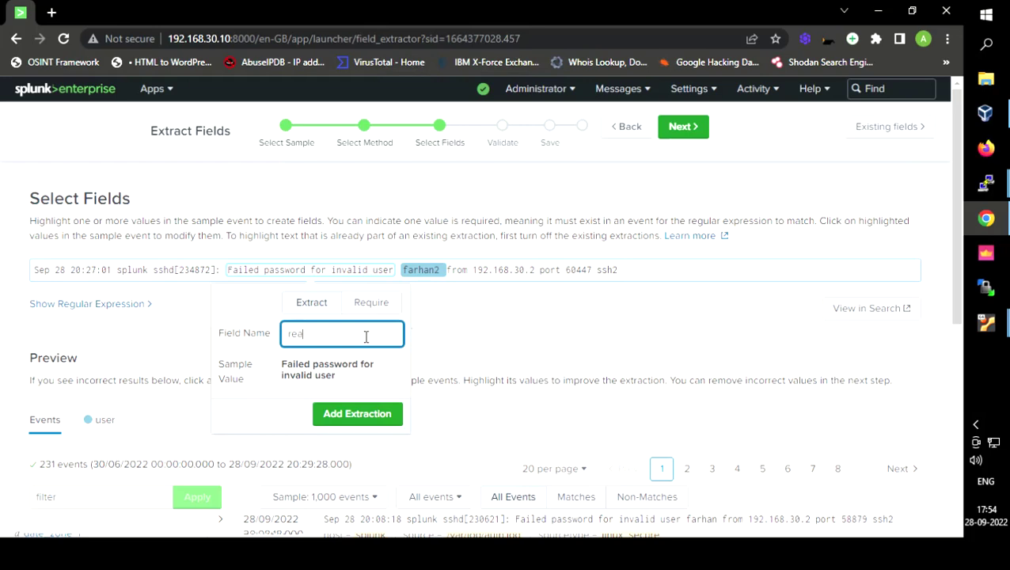
{"action": "type", "text": "reason"}
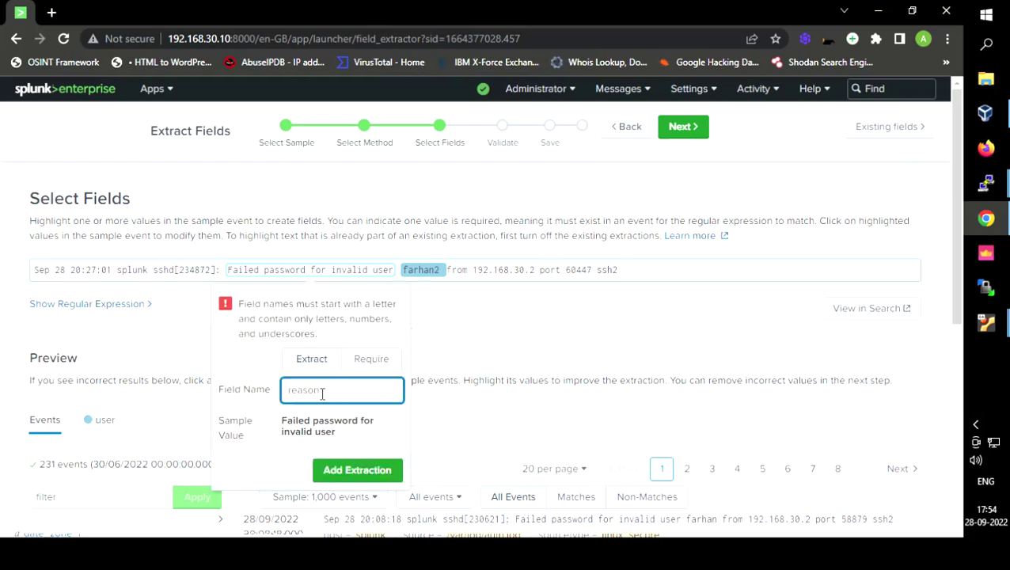
{"action": "key", "text": "Return"}
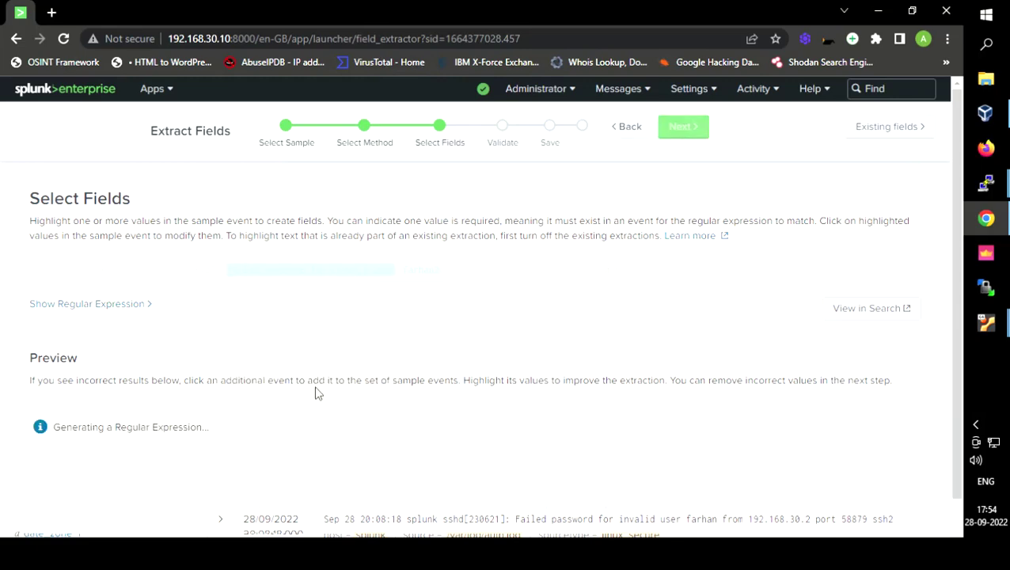
{"action": "scroll", "coordinate": [451, 329], "scroll_direction": "down", "scroll_amount": 3}
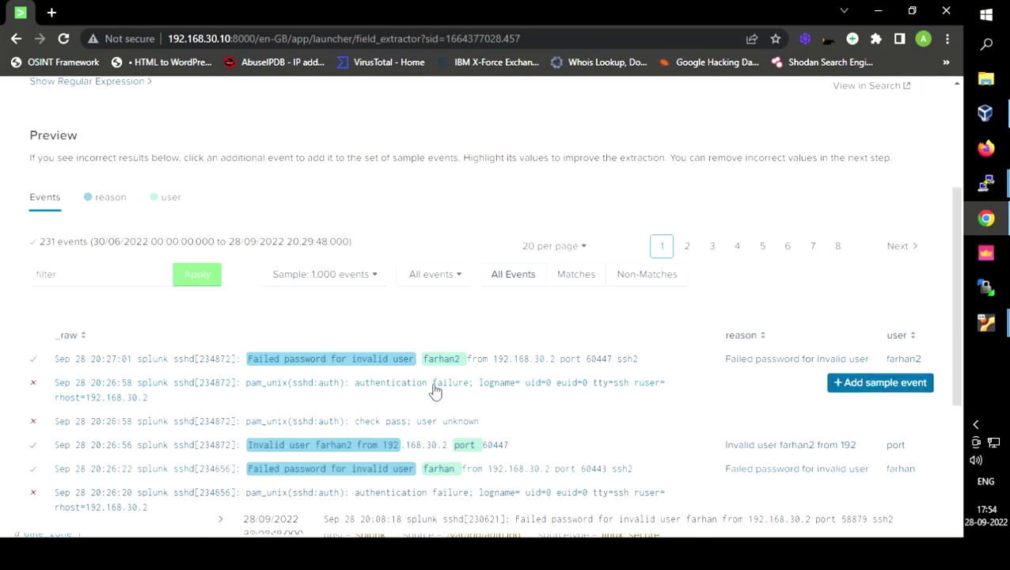
{"action": "scroll", "coordinate": [434, 387], "scroll_direction": "down", "scroll_amount": 1}
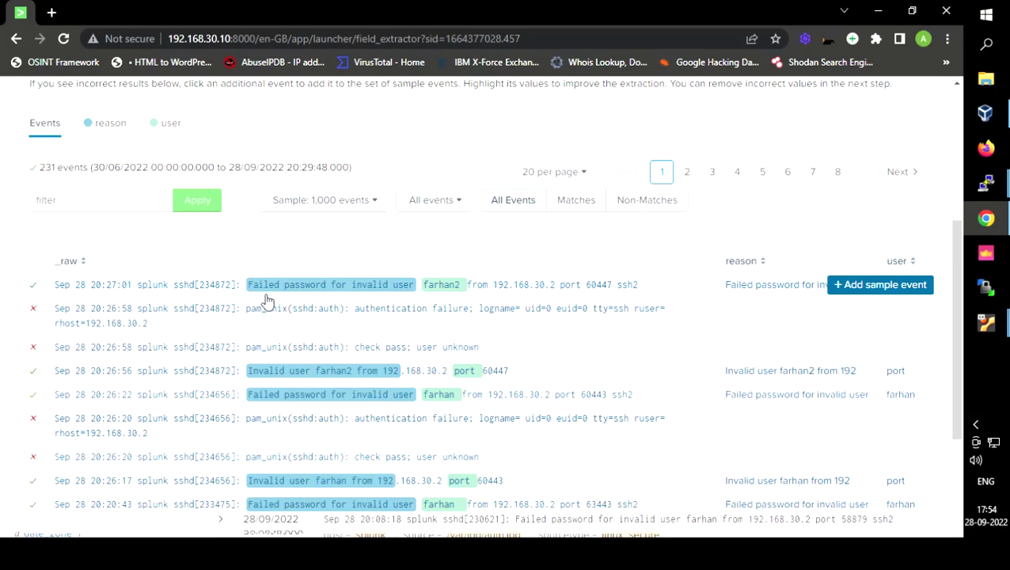
{"action": "scroll", "coordinate": [287, 299], "scroll_direction": "down", "scroll_amount": 1}
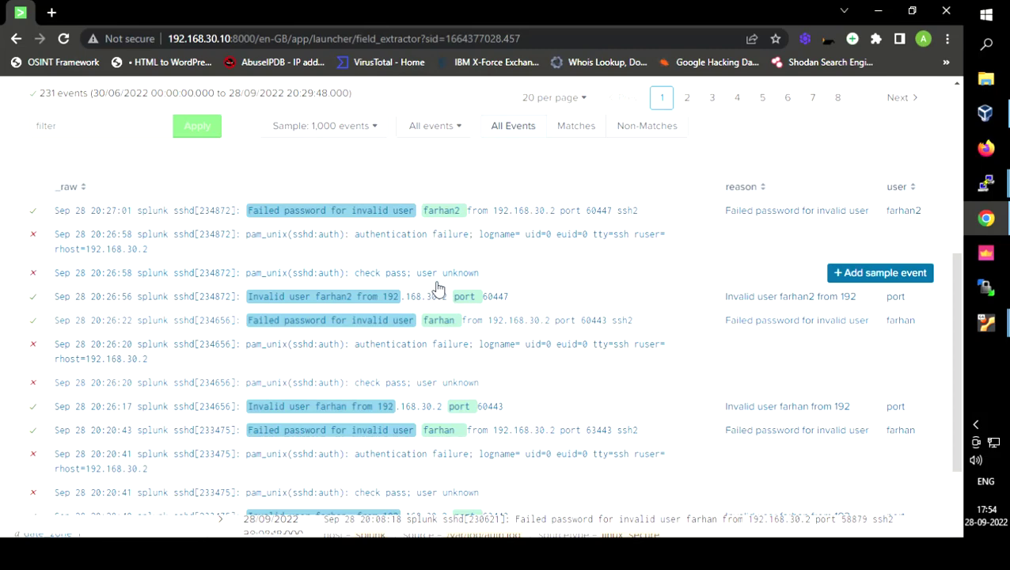
{"action": "scroll", "coordinate": [438, 289], "scroll_direction": "down", "scroll_amount": 1}
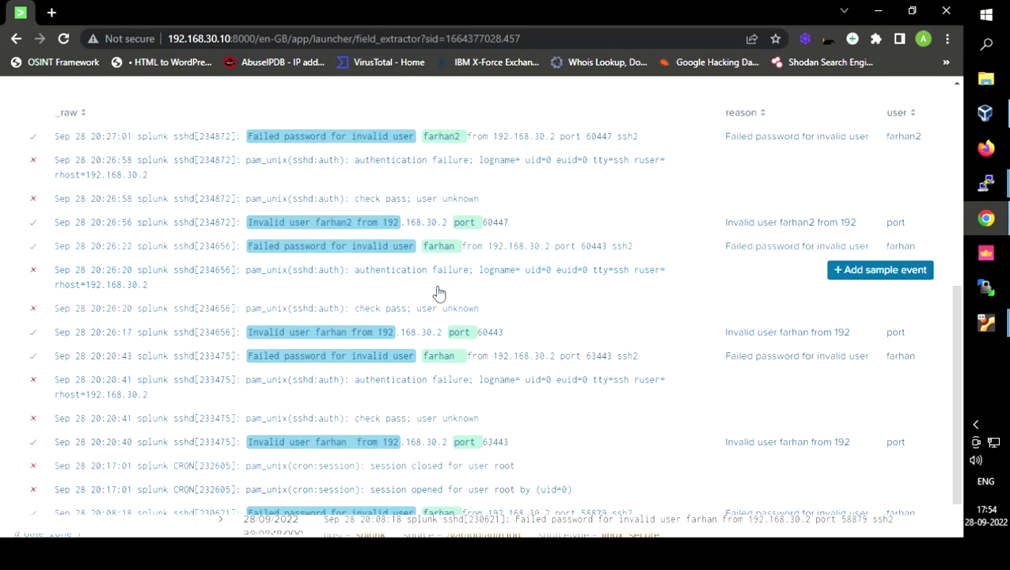
{"action": "scroll", "coordinate": [440, 290], "scroll_direction": "up", "scroll_amount": 3}
{"action": "scroll", "coordinate": [372, 286], "scroll_direction": "up", "scroll_amount": 3}
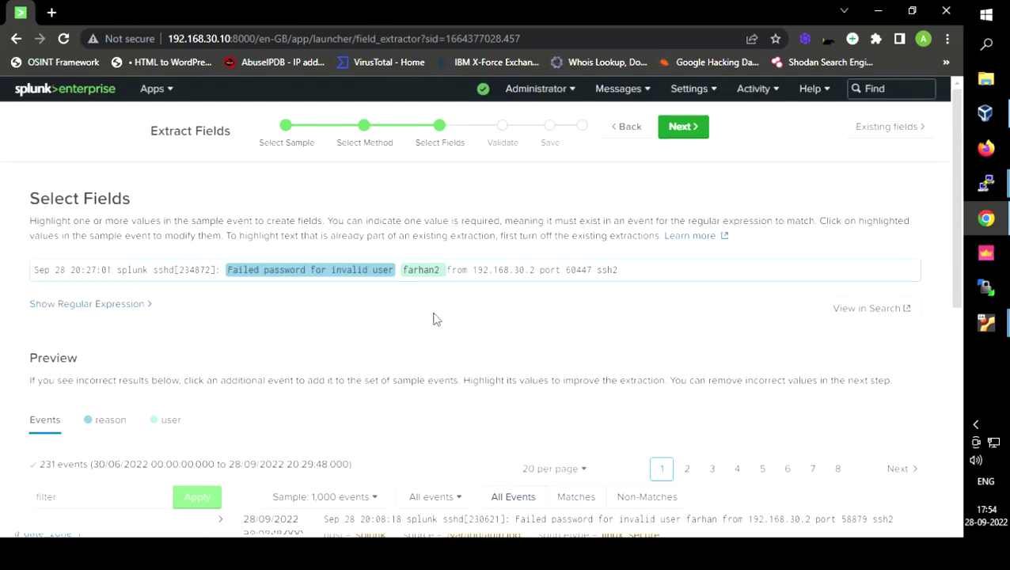
Step: Back out of the Extract Fields wizard twice and go to Manage Apps
{"action": "left_click", "coordinate": [630, 128]}
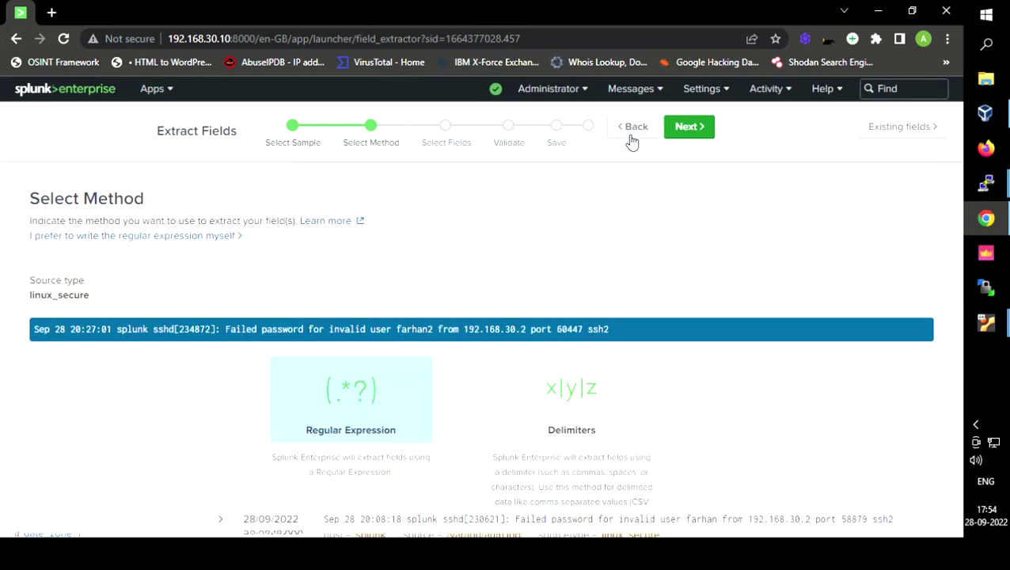
{"action": "left_click", "coordinate": [633, 134]}
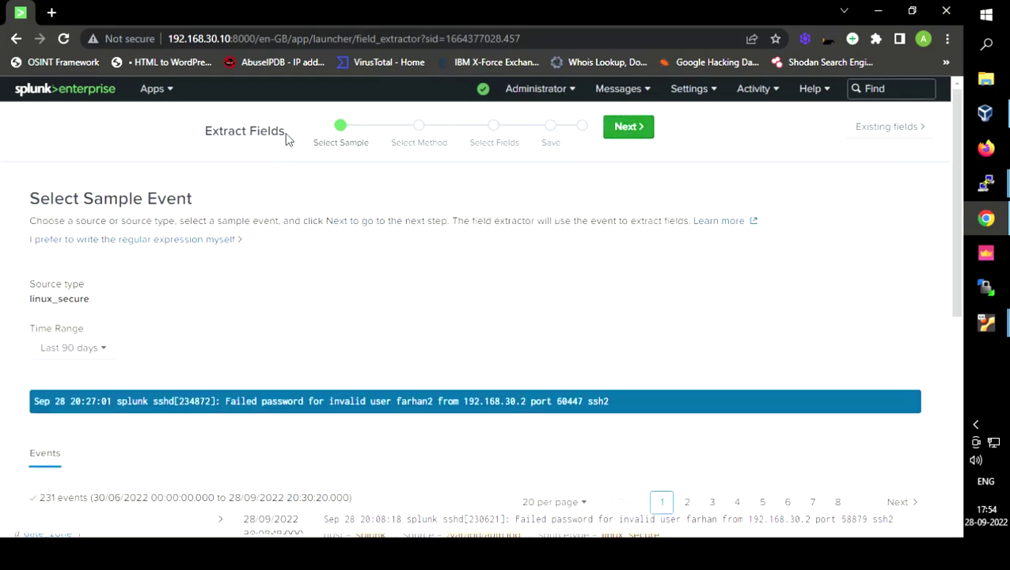
{"action": "left_click", "coordinate": [164, 91]}
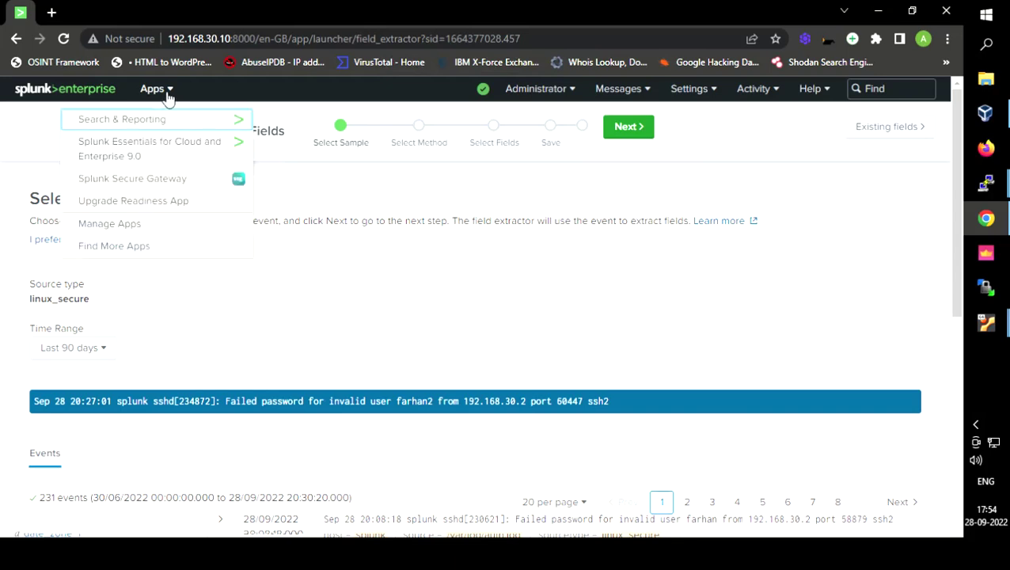
{"action": "left_click", "coordinate": [136, 229]}
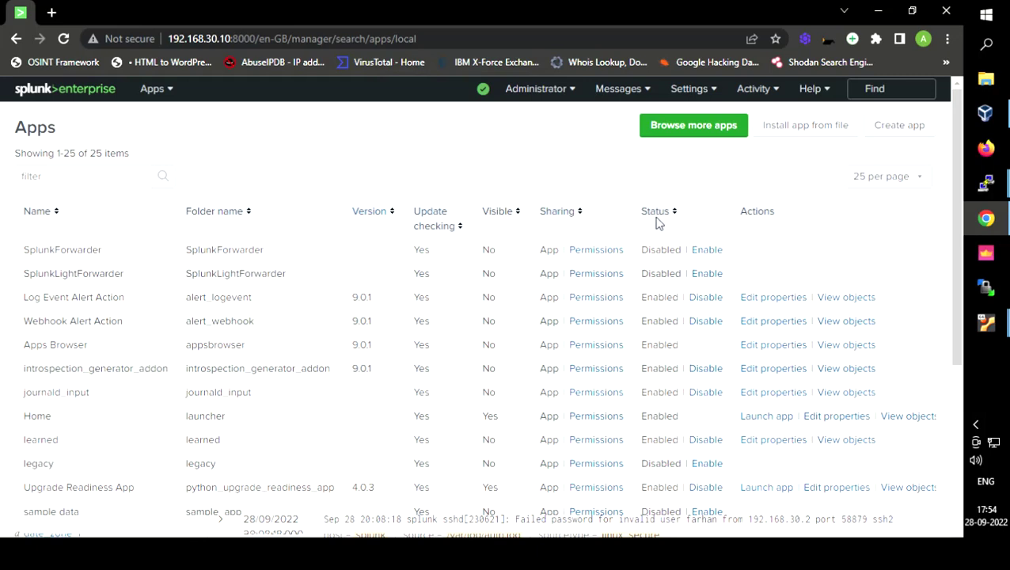
Step: Begin Install app from file and browse to the 192.168.15.83 network share
{"action": "left_click", "coordinate": [813, 134]}
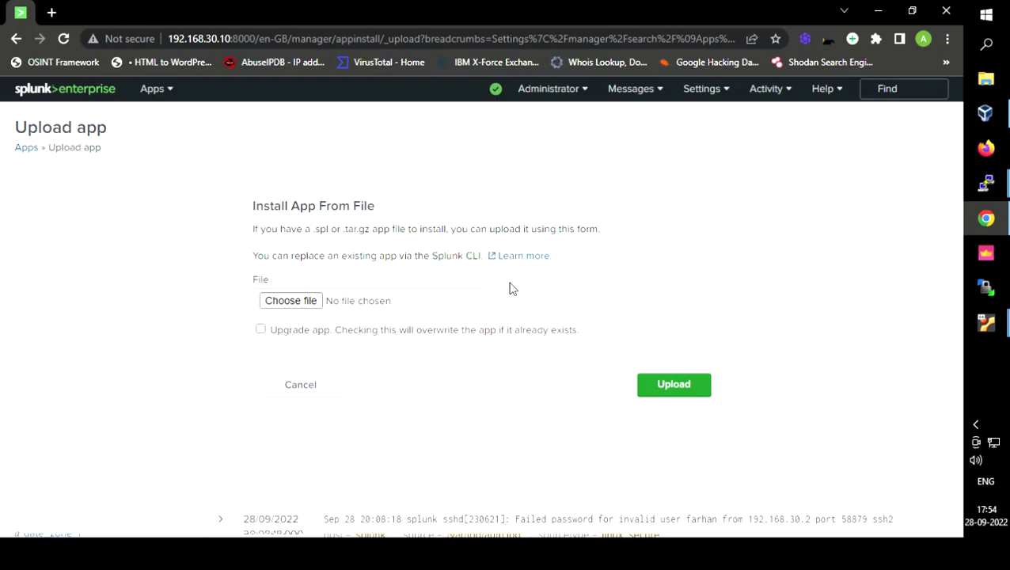
{"action": "left_click", "coordinate": [314, 304]}
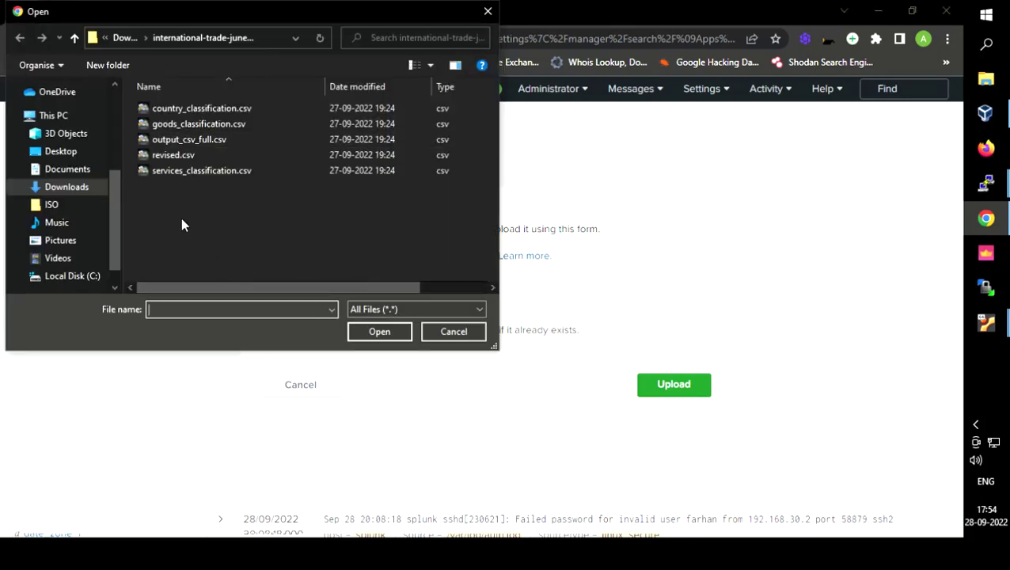
{"action": "left_click", "coordinate": [256, 37]}
{"action": "left_click", "coordinate": [280, 124]}
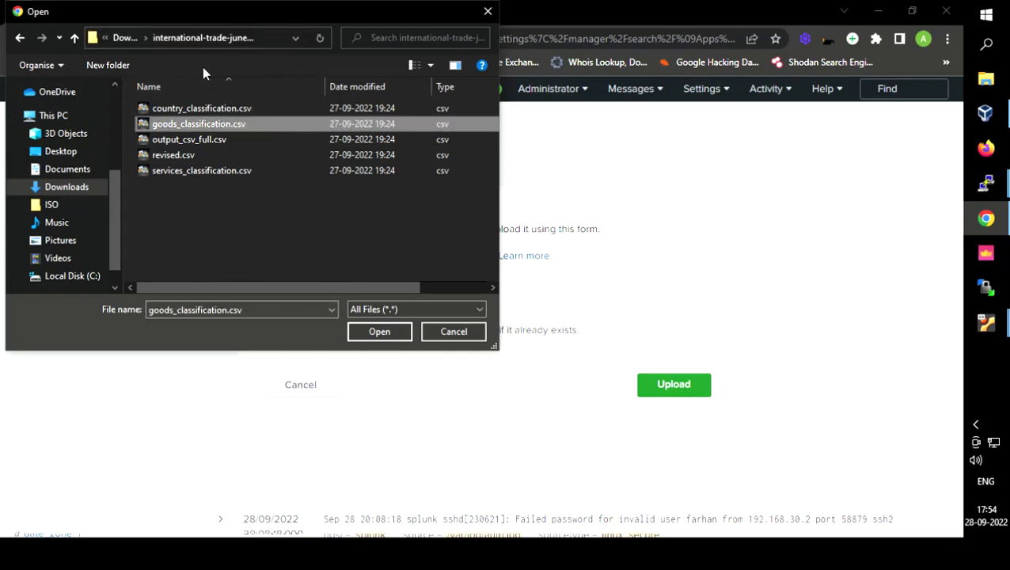
{"action": "left_click", "coordinate": [104, 38]}
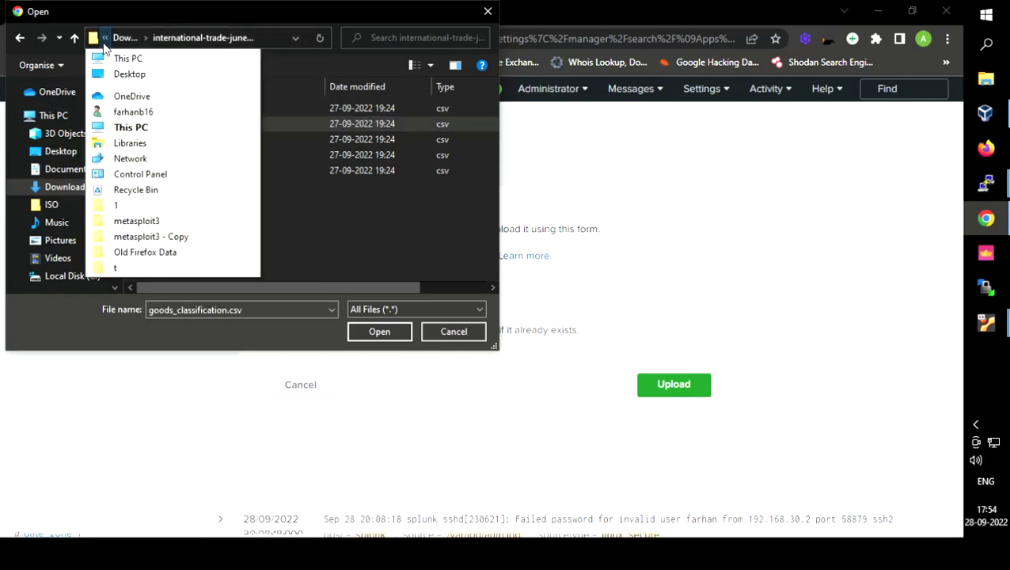
{"action": "left_click", "coordinate": [143, 38]}
{"action": "left_click", "coordinate": [106, 39]}
{"action": "left_click", "coordinate": [145, 39]}
{"action": "left_click", "coordinate": [154, 45]}
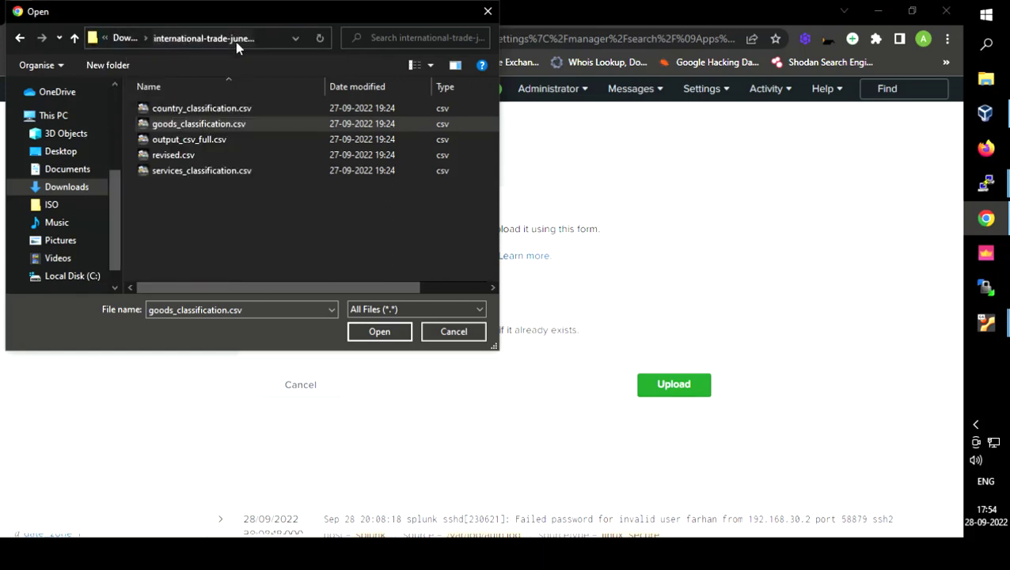
{"action": "left_click", "coordinate": [296, 38]}
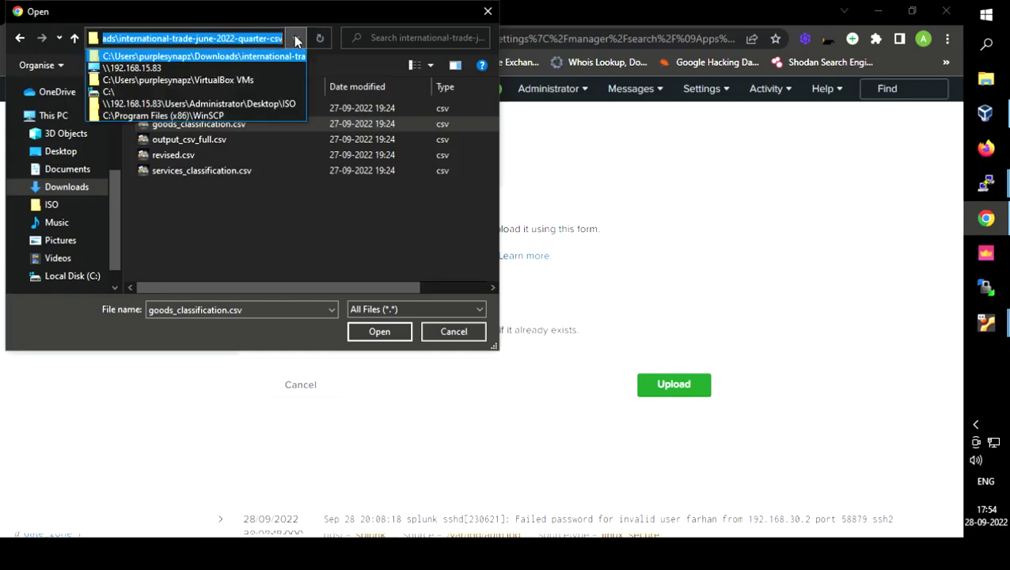
{"action": "left_click", "coordinate": [281, 68]}
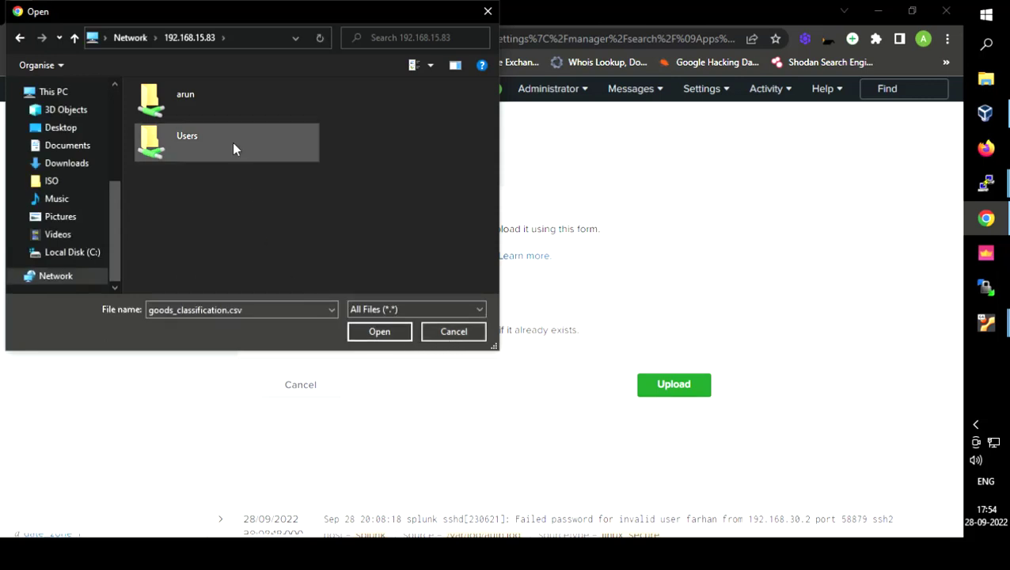
Step: Navigate to arun\SIEM\Apps and Add-ons and choose splunk-add-on-for-unix-and-linux_870.tgz
{"action": "double_click", "coordinate": [167, 106]}
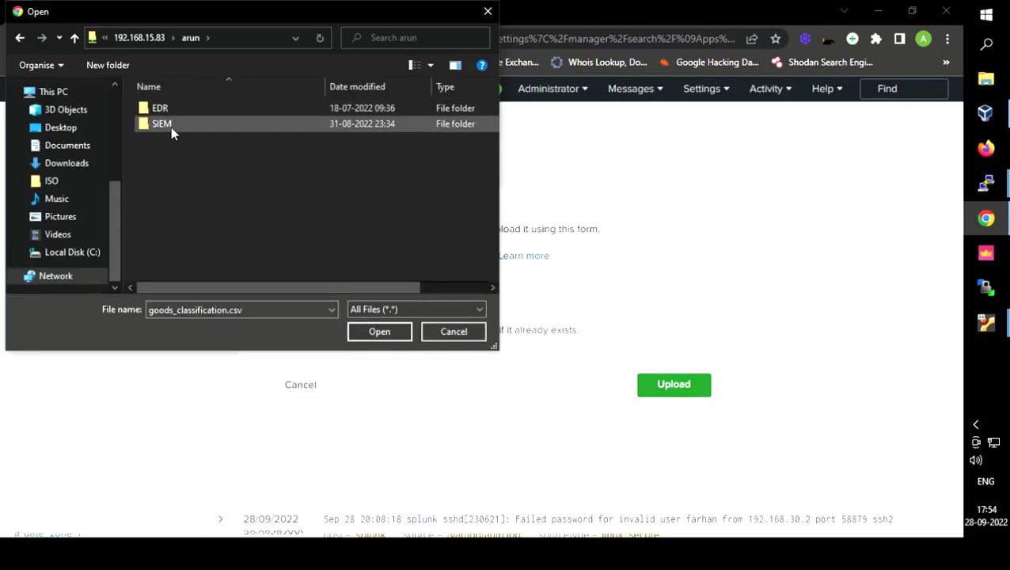
{"action": "double_click", "coordinate": [170, 127]}
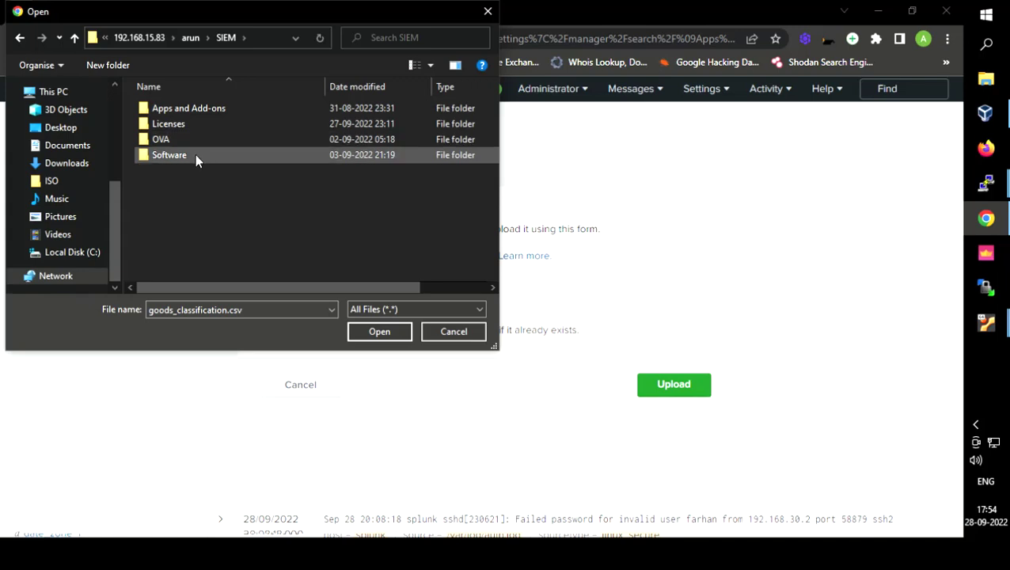
{"action": "left_click_drag", "start_coordinate": [230, 291], "coordinate": [177, 284]}
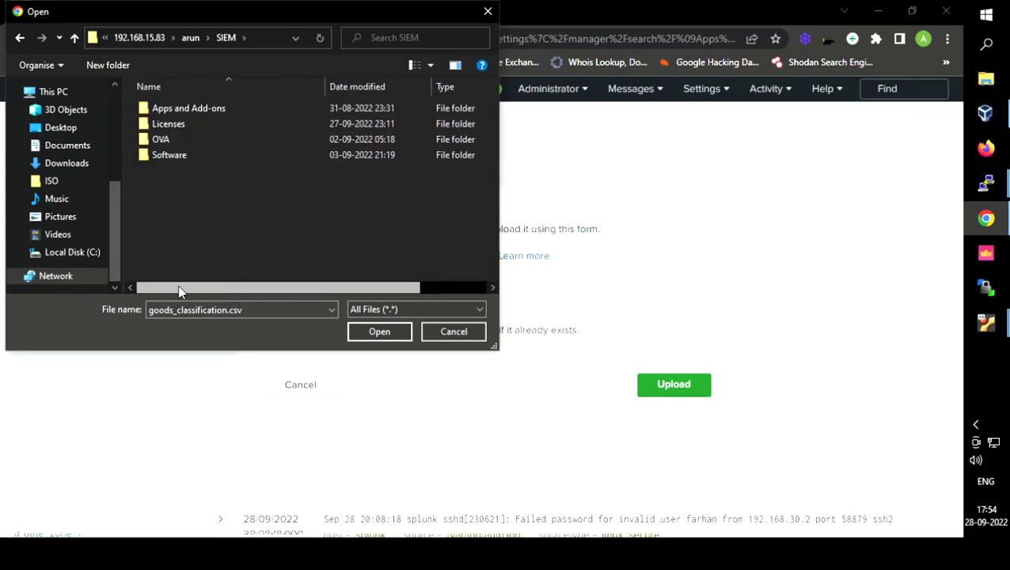
{"action": "double_click", "coordinate": [174, 155]}
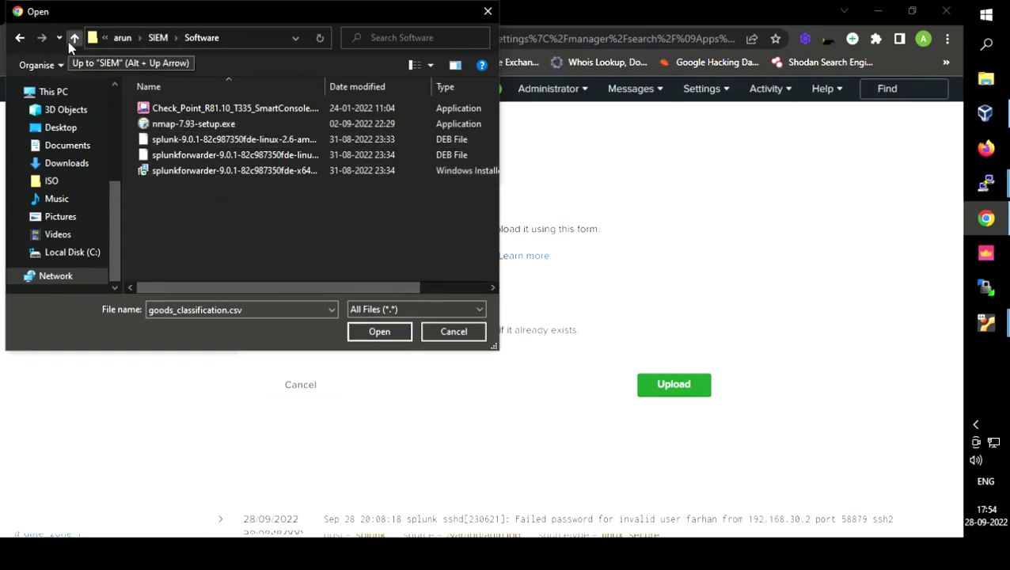
{"action": "left_click", "coordinate": [165, 38]}
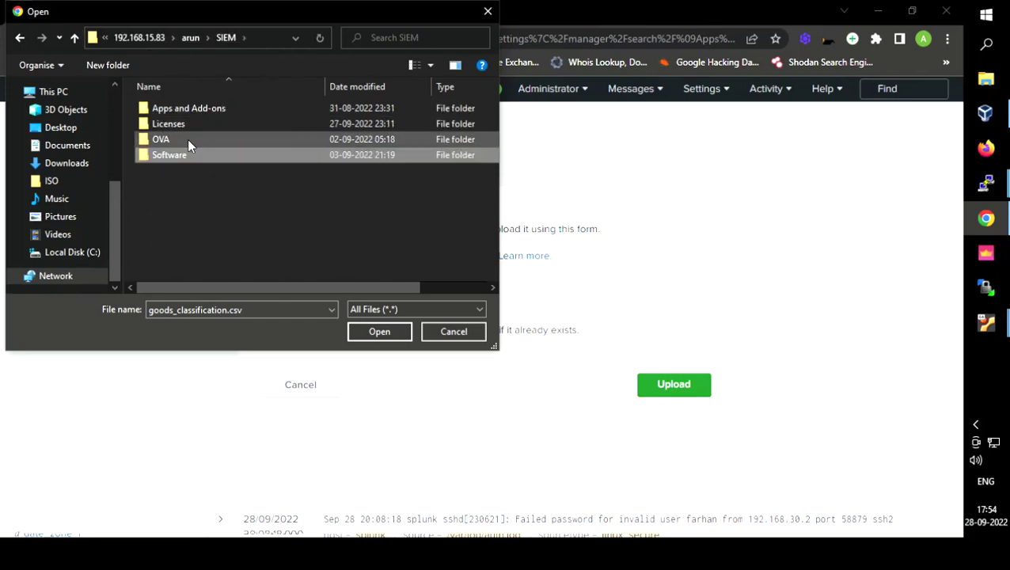
{"action": "double_click", "coordinate": [220, 108]}
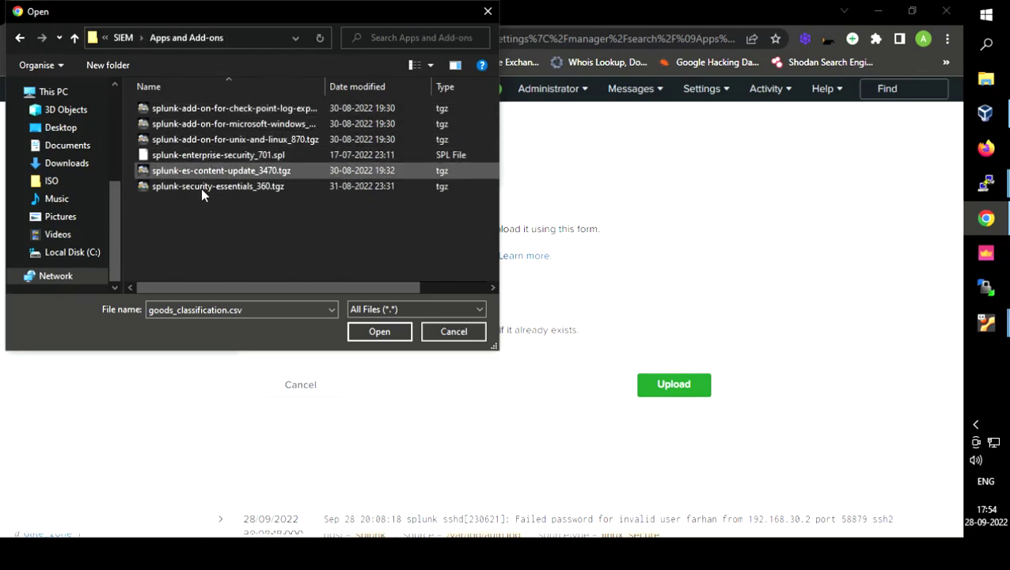
{"action": "left_click_drag", "start_coordinate": [364, 288], "coordinate": [297, 291]}
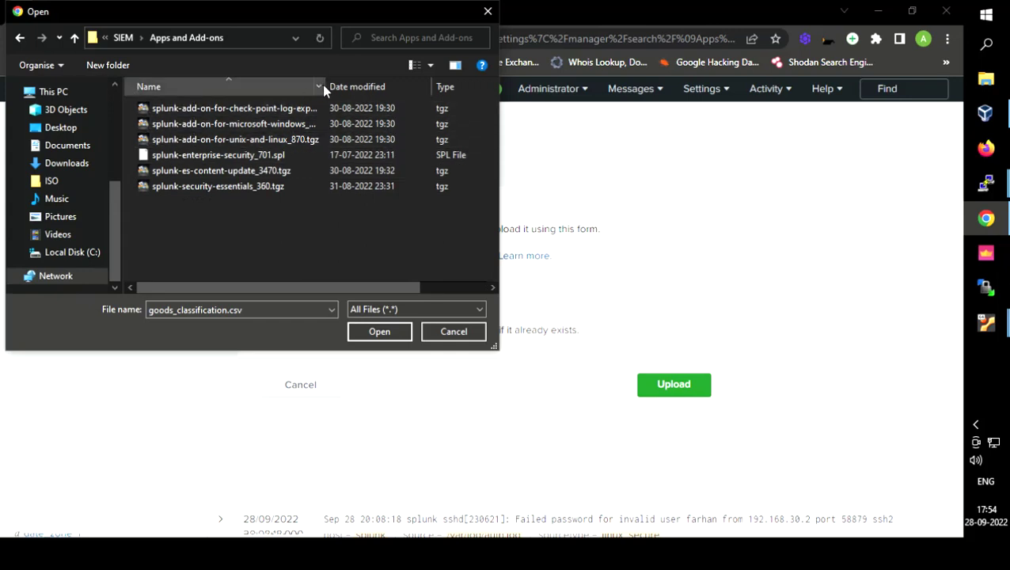
{"action": "left_click_drag", "start_coordinate": [333, 90], "coordinate": [383, 91]}
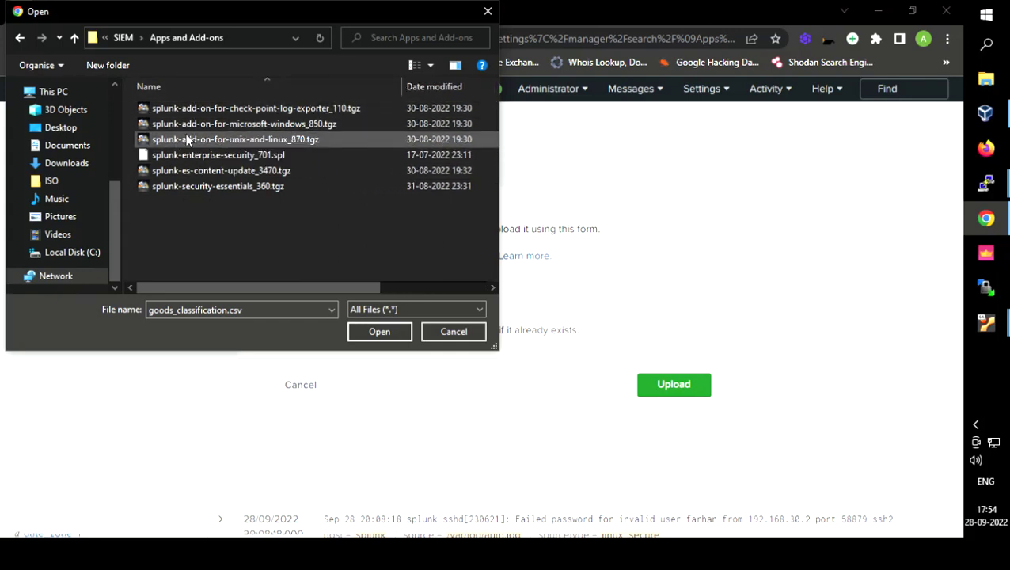
{"action": "left_click", "coordinate": [327, 139]}
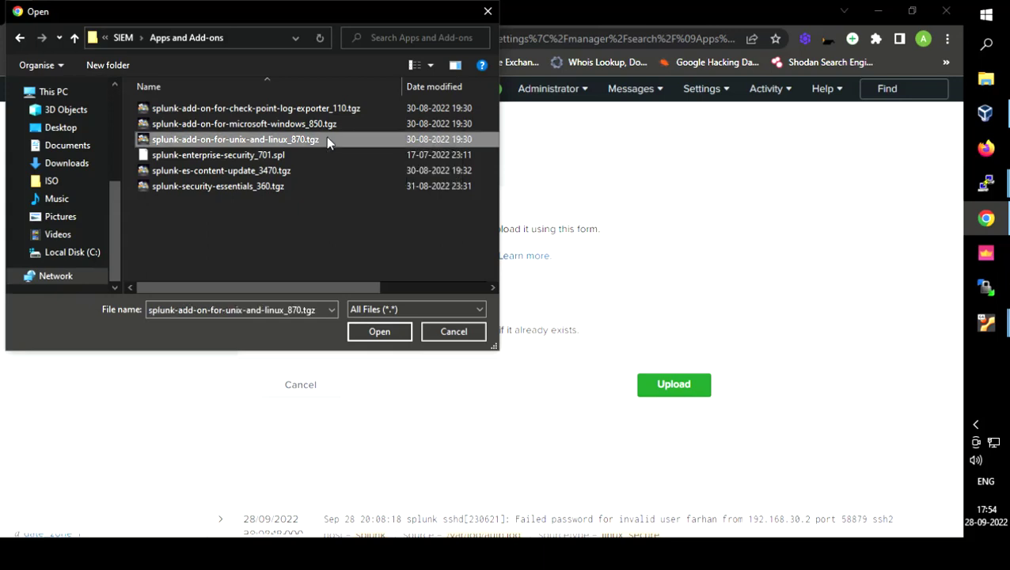
{"action": "left_click", "coordinate": [371, 334]}
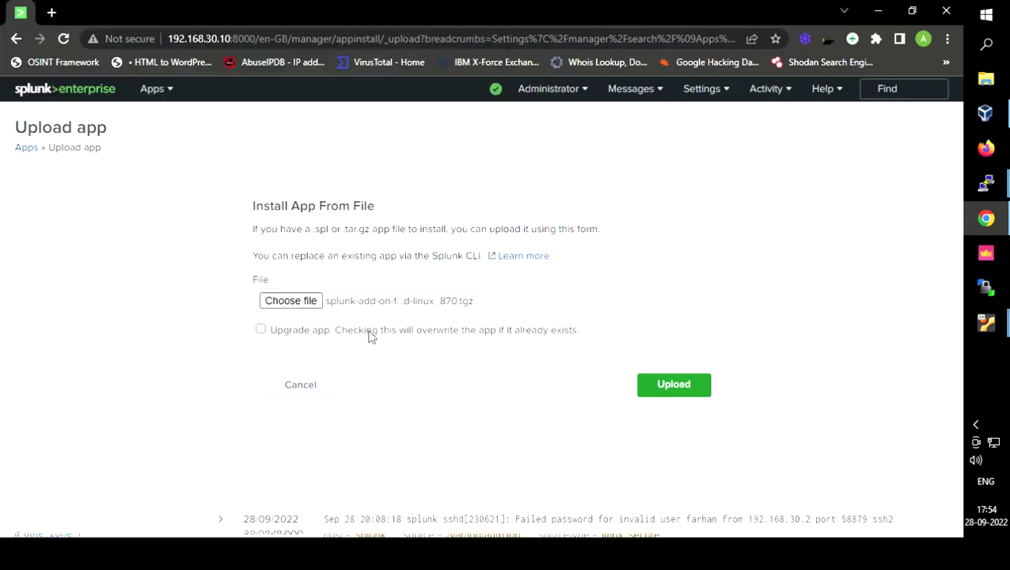
Step: Upload the Unix and Linux add-on package and, once installed successfully, choose Set up now
{"action": "left_click", "coordinate": [668, 391]}
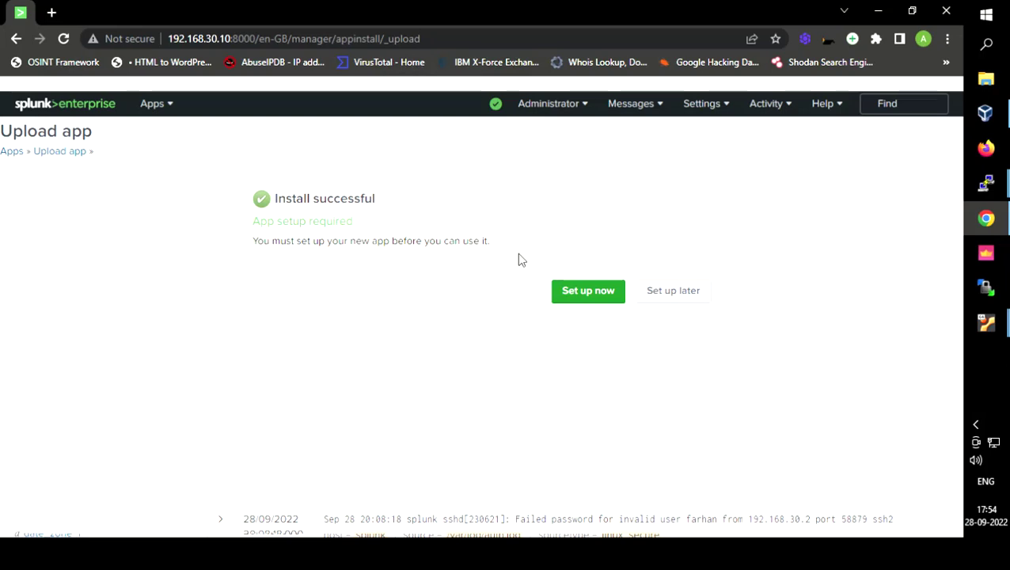
{"action": "left_click", "coordinate": [693, 299]}
{"action": "left_click", "coordinate": [566, 293]}
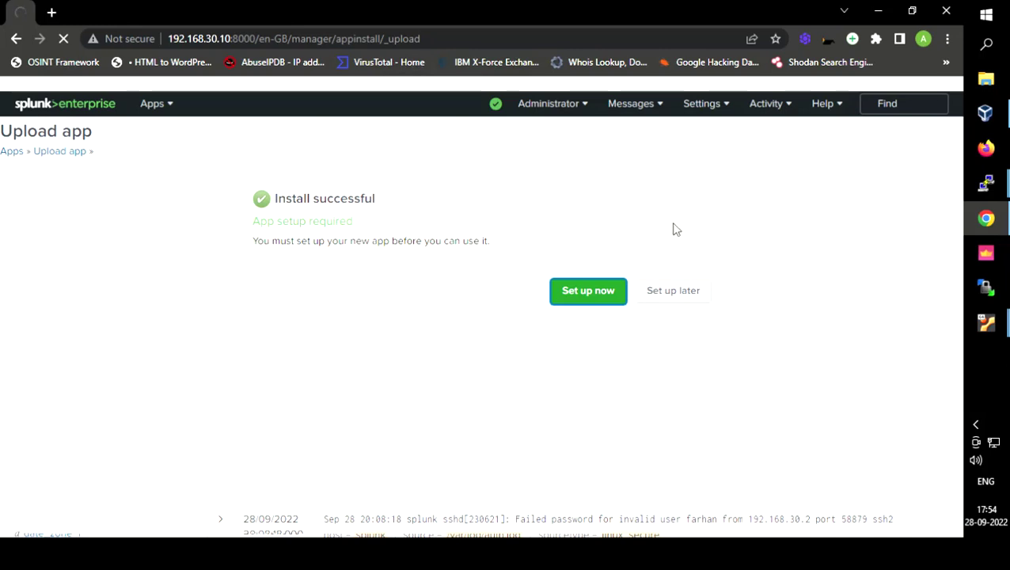
{"action": "left_click", "coordinate": [606, 293]}
Step: Load the Splunk Add-on for Unix and Linux setup page and scroll through its disabled inputs
{"action": "left_click", "coordinate": [605, 294]}
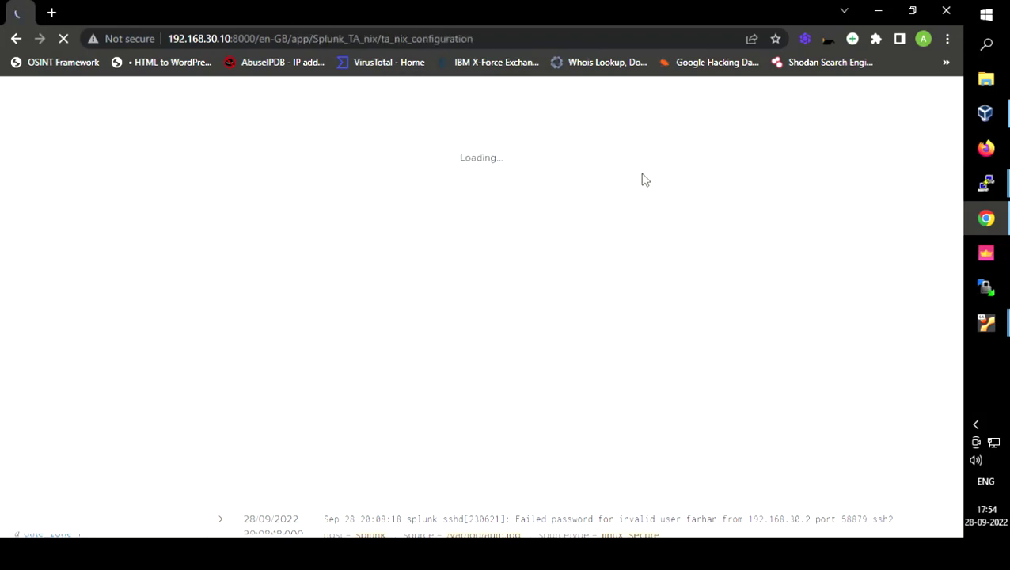
{"action": "scroll", "coordinate": [643, 181], "scroll_direction": "down", "scroll_amount": 4}
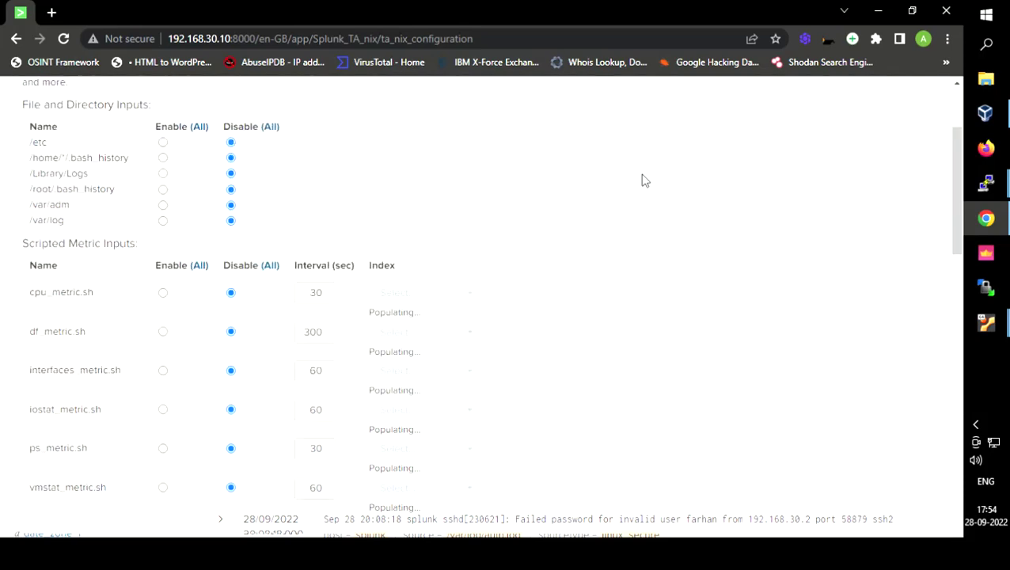
{"action": "scroll", "coordinate": [637, 183], "scroll_direction": "up", "scroll_amount": 4}
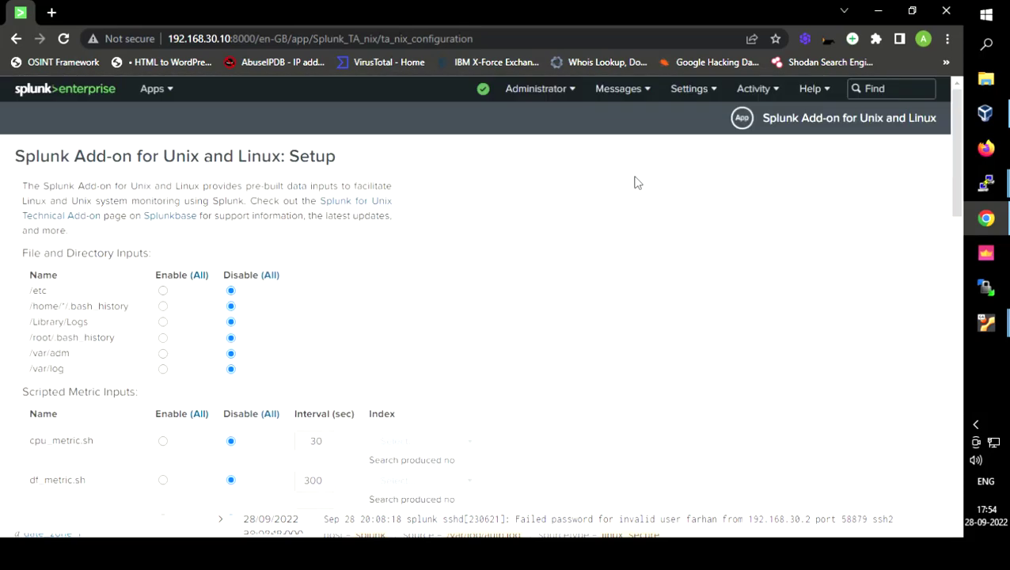